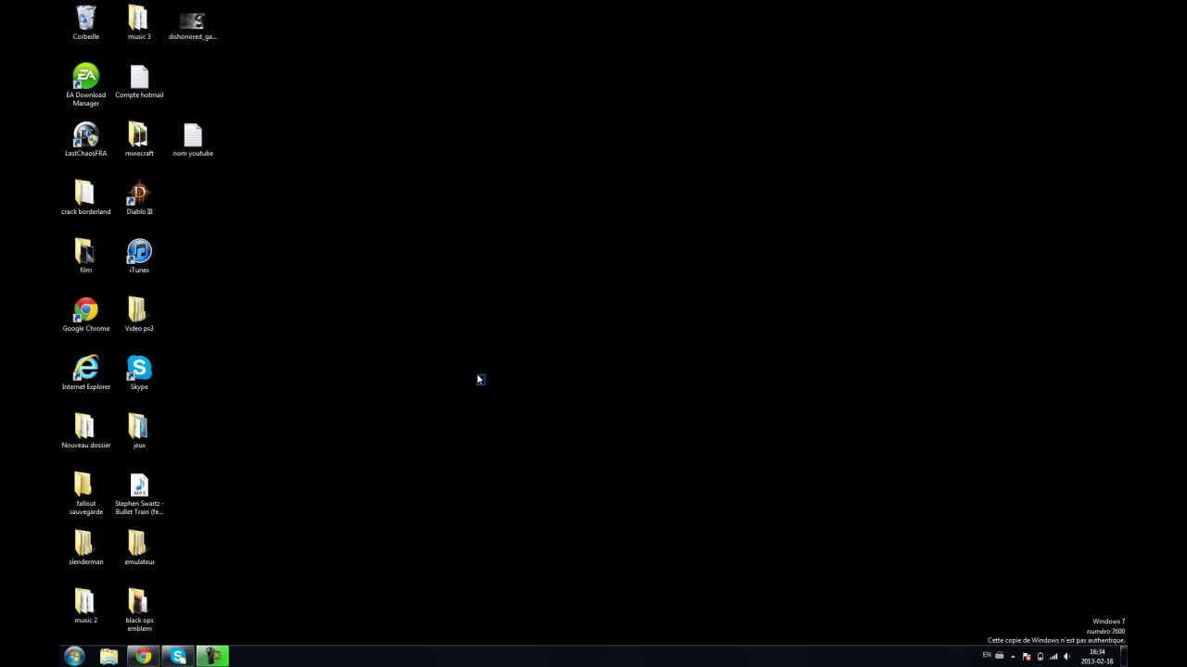
pyautogui.moveTo(526, 333); pyautogui.dragTo(653, 287)
pyautogui.moveTo(735, 237); pyautogui.dragTo(334, 394)
pyautogui.moveTo(339, 177); pyautogui.dragTo(866, 452)
# In Chrome, download the latest recommended ExtrabiomesXL build from its forum page, skipping the ad, and keep the jar file
pyautogui.click(143, 657)
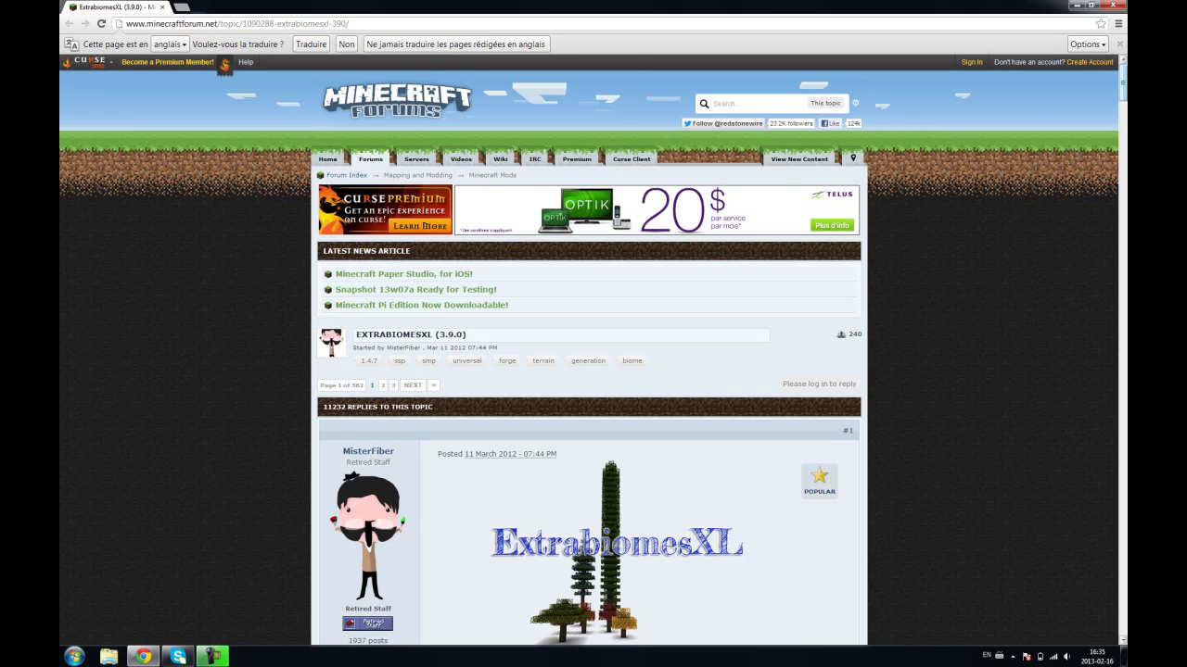
pyautogui.moveTo(1123, 97); pyautogui.dragTo(1123, 120)
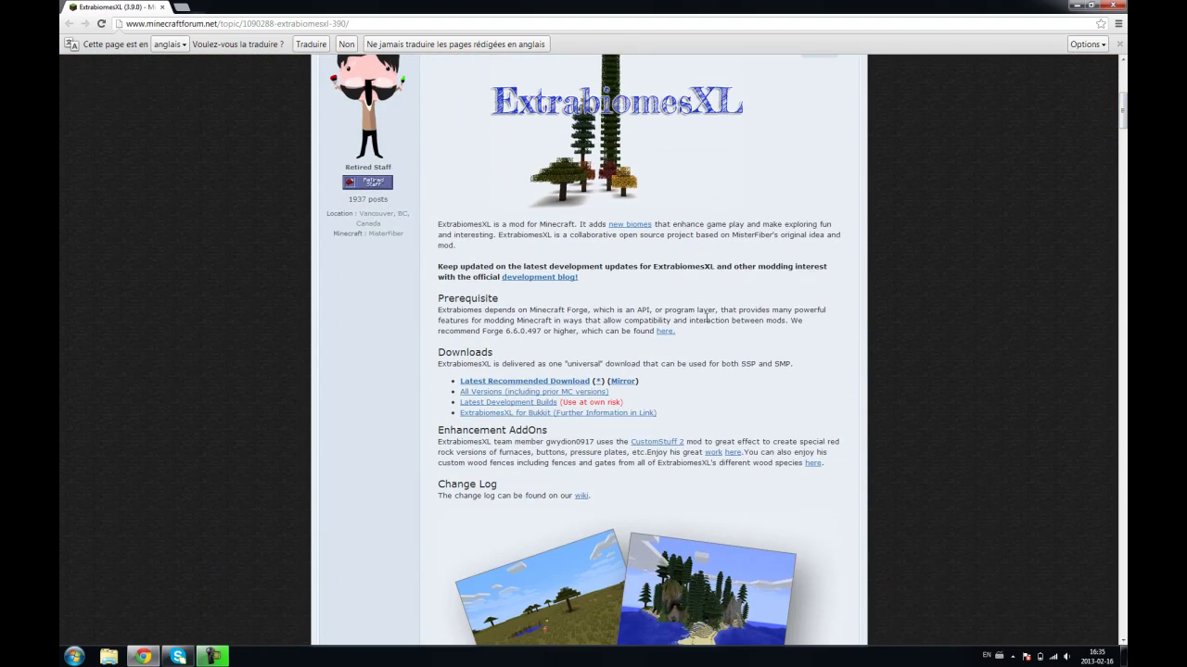
pyautogui.click(526, 382)
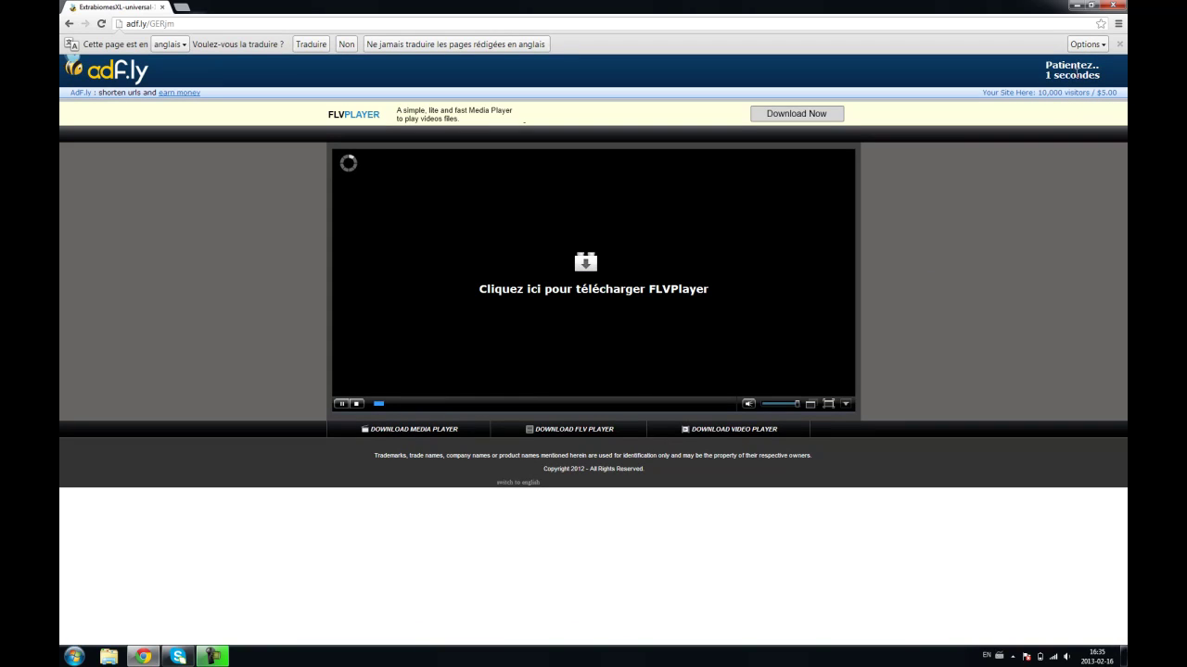
pyautogui.click(1057, 72)
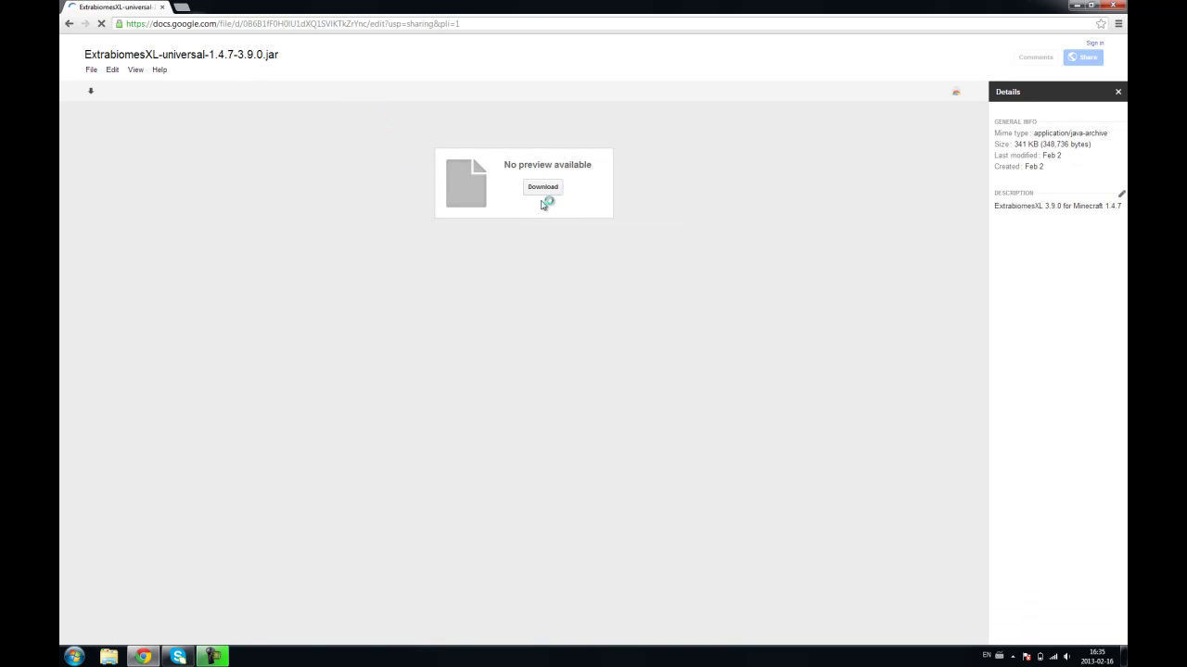
pyautogui.click(545, 188)
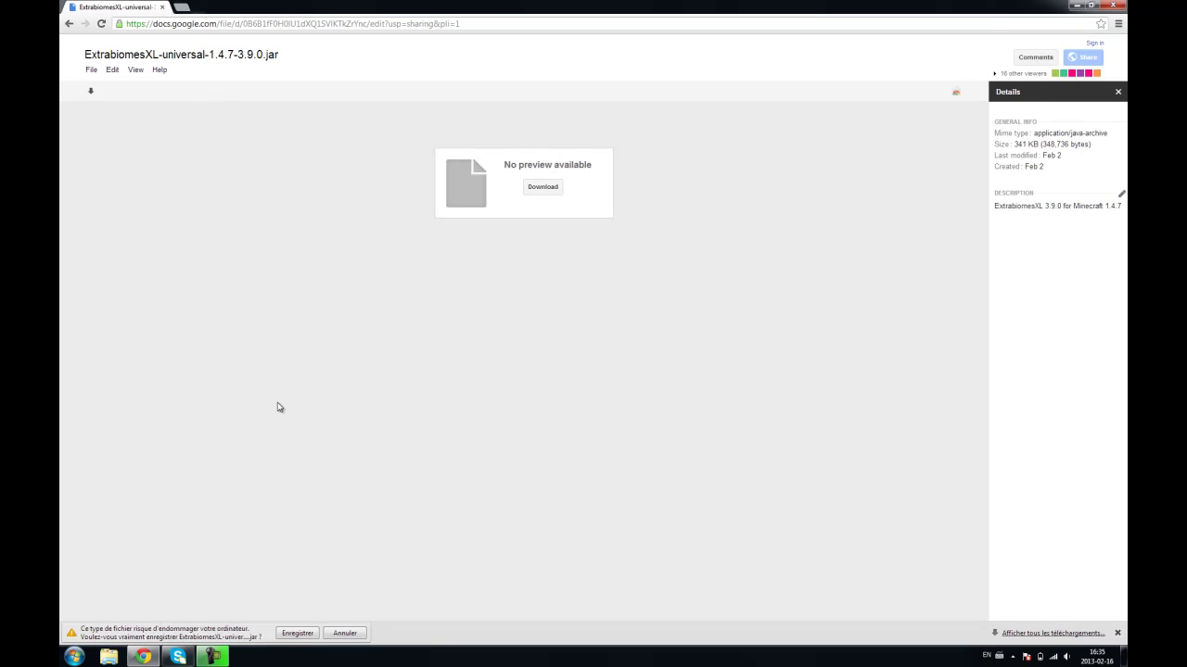
pyautogui.click(301, 637)
pyautogui.click(182, 8)
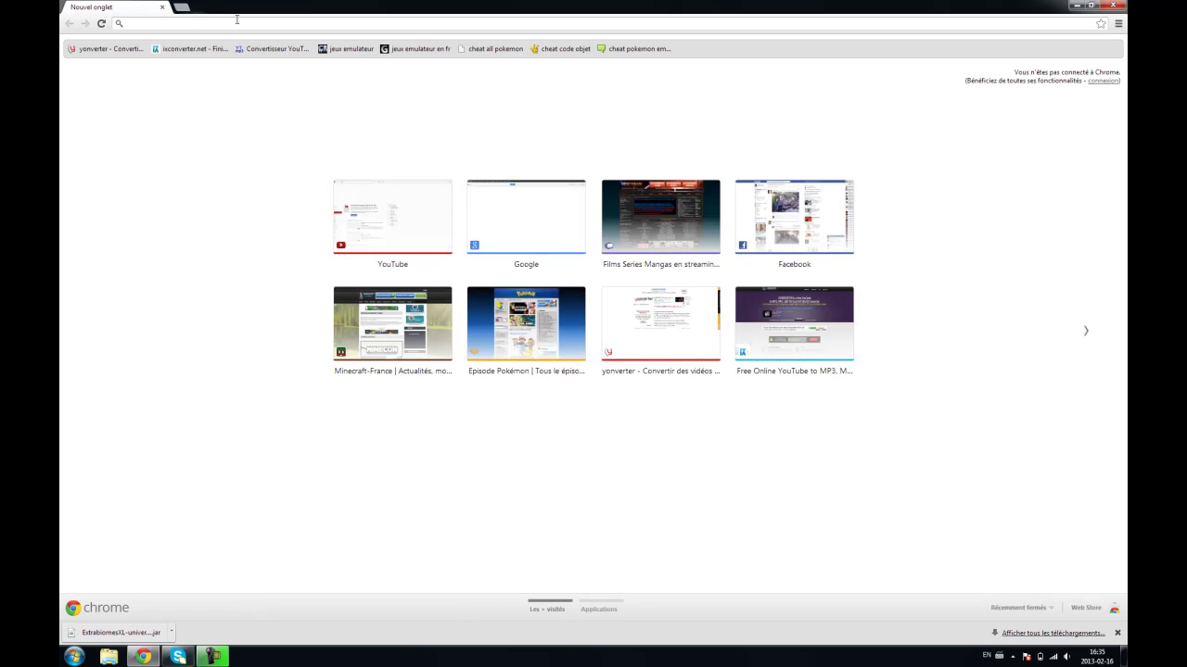
pyautogui.write('www.minecraft-france.fr')
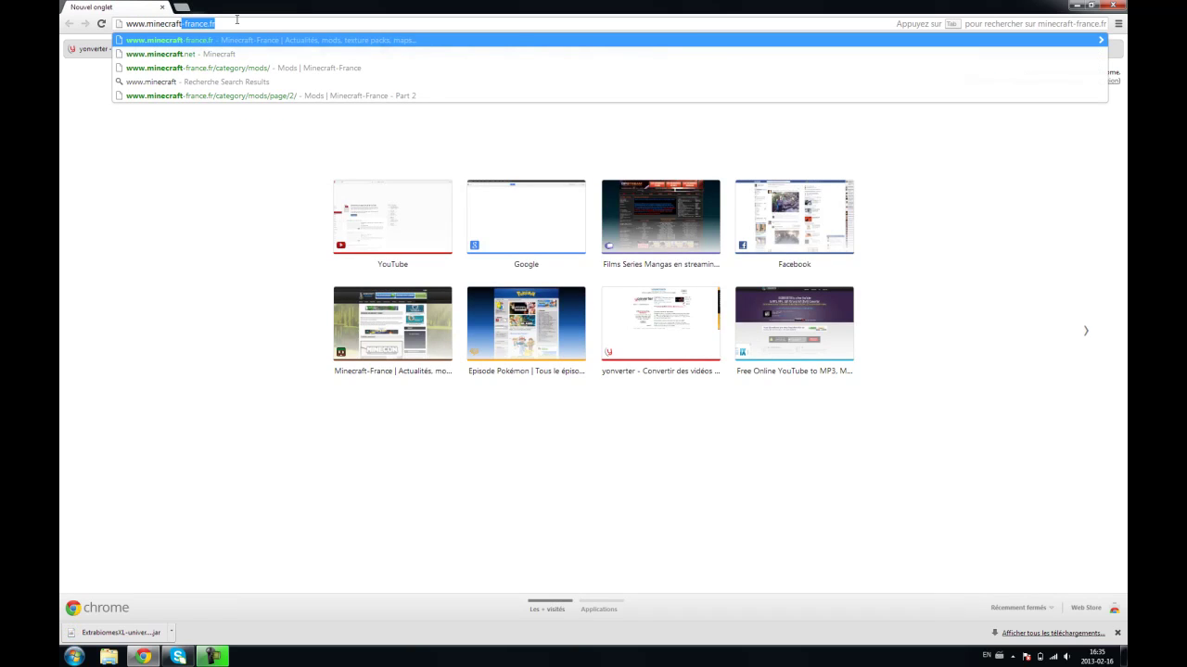
pyautogui.press('Return')
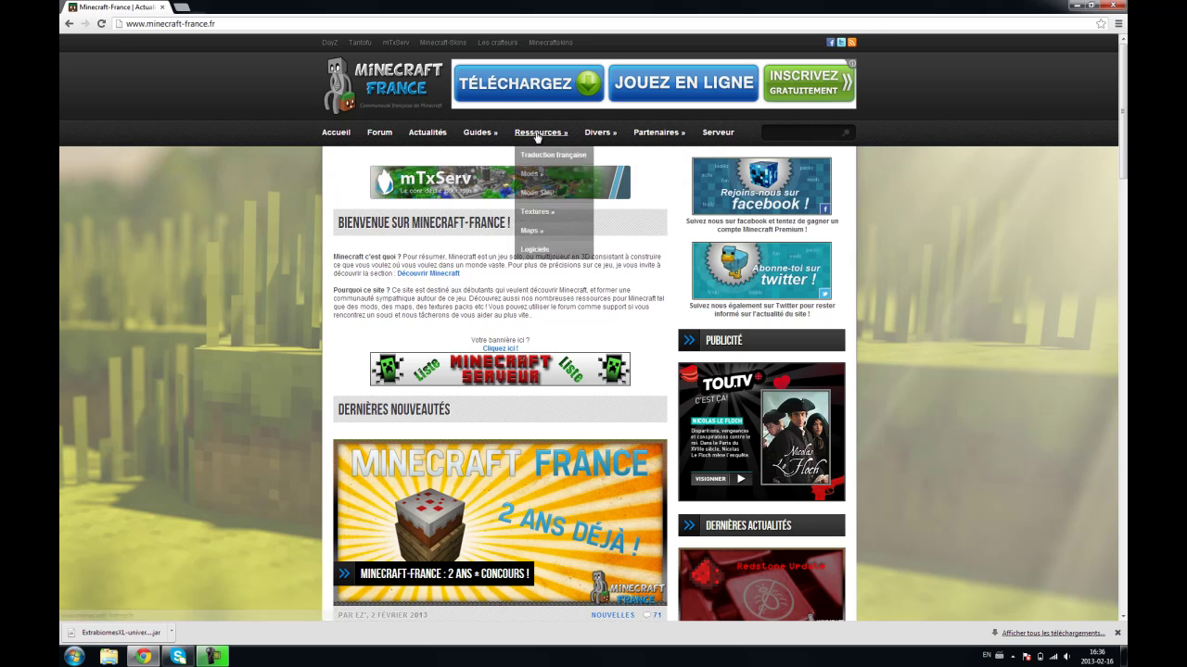
pyautogui.click(526, 174)
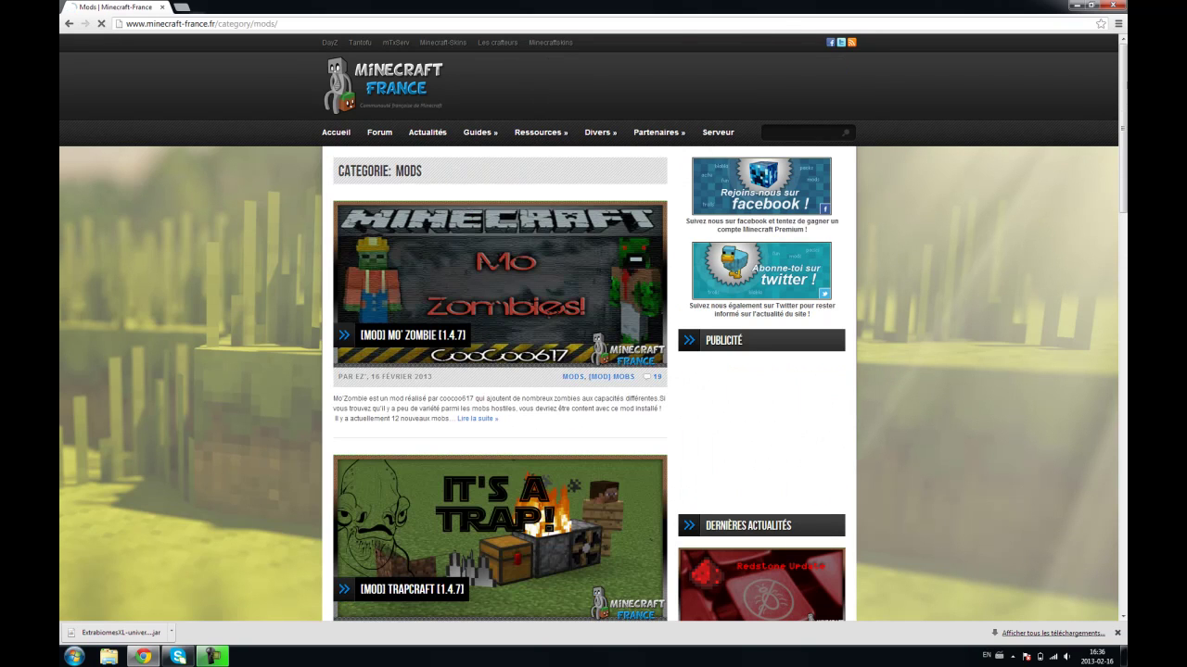
# Open the Poop Mod [1.4.7] article and download Minecraft Forge from its Forge link, skipping the ad
pyautogui.moveTo(1123, 116); pyautogui.dragTo(1123, 353)
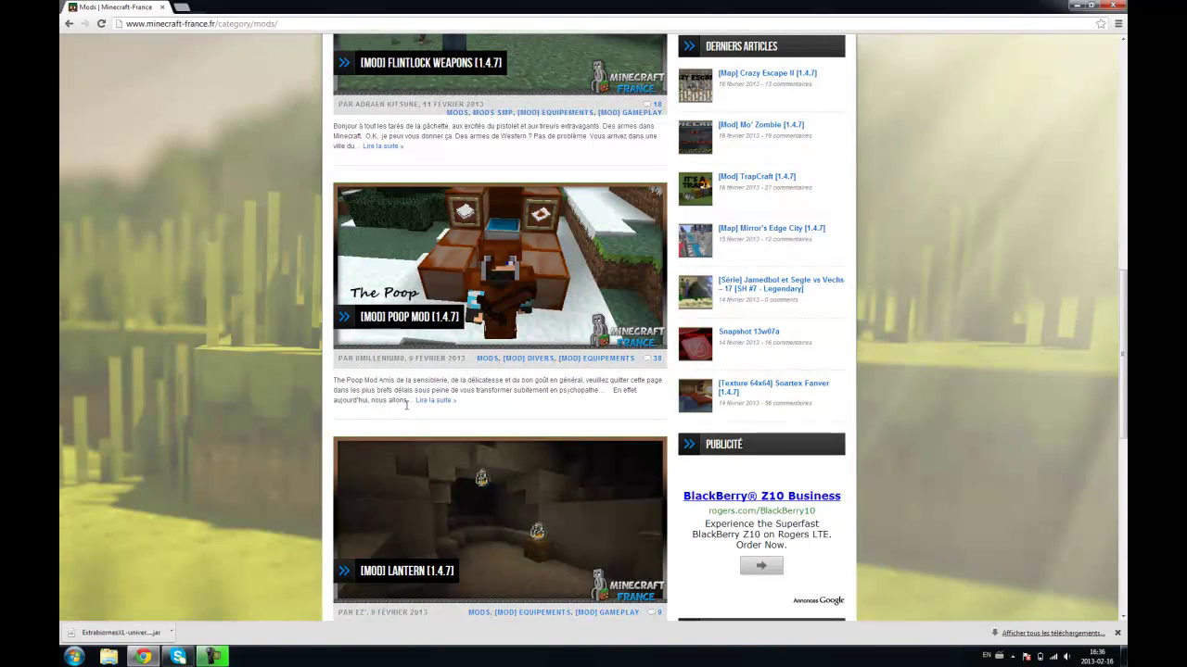
pyautogui.click(421, 292)
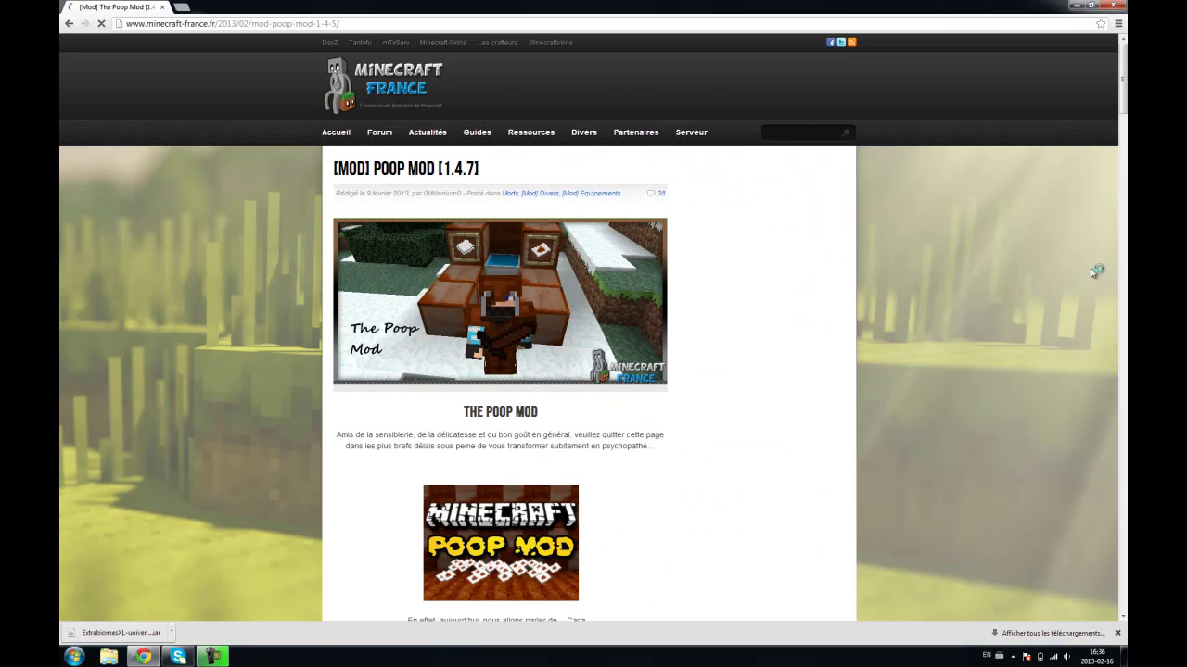
pyautogui.moveTo(1122, 74); pyautogui.dragTo(1116, 304)
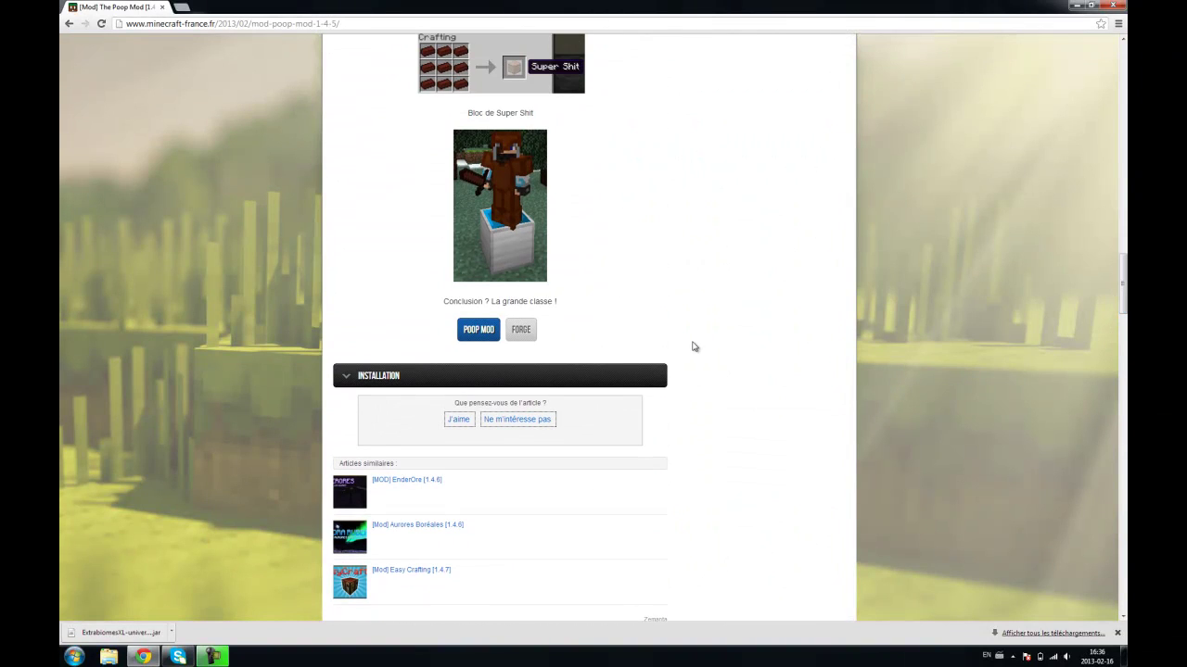
pyautogui.click(522, 331)
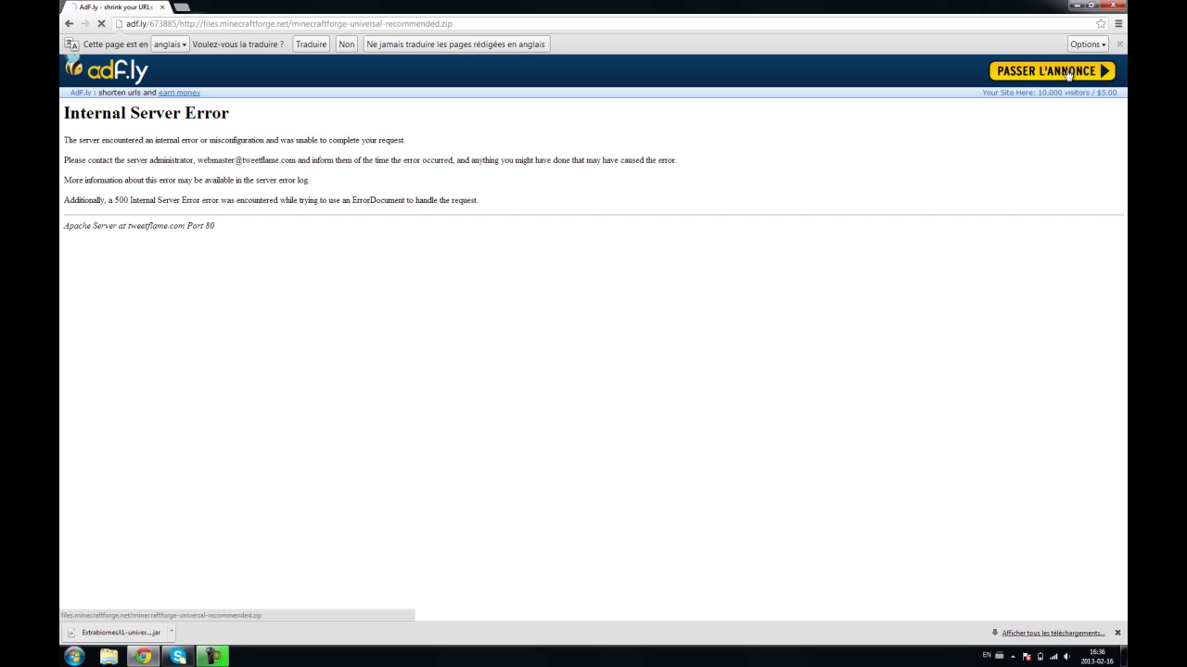
pyautogui.click(1067, 70)
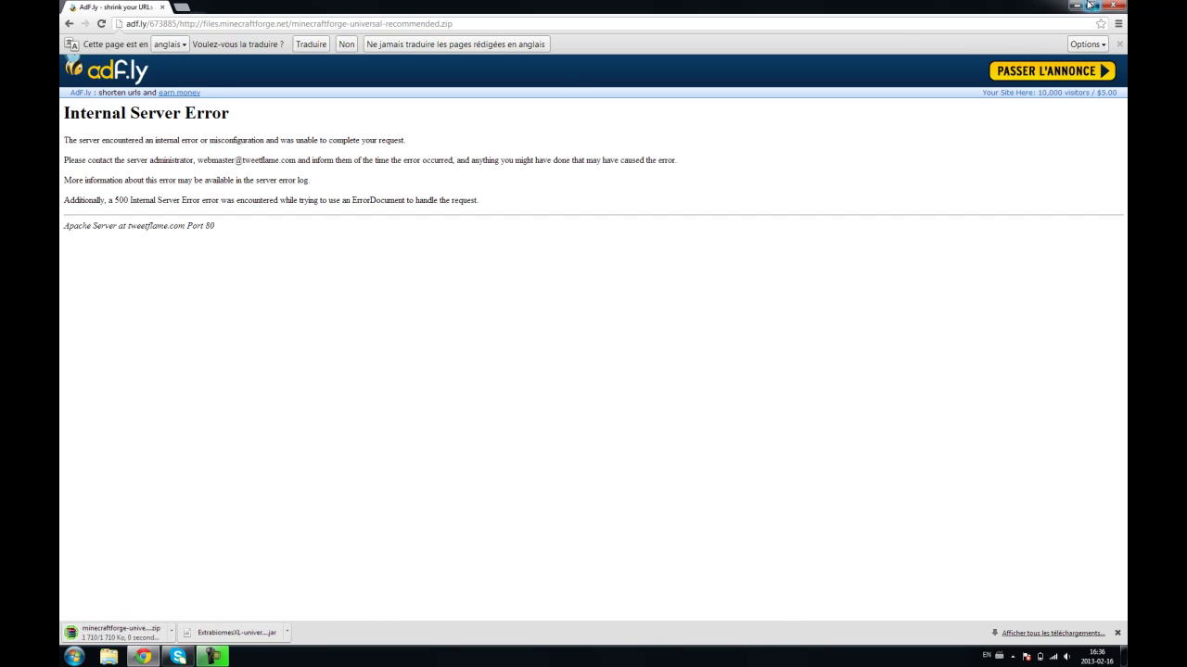
pyautogui.click(1091, 5)
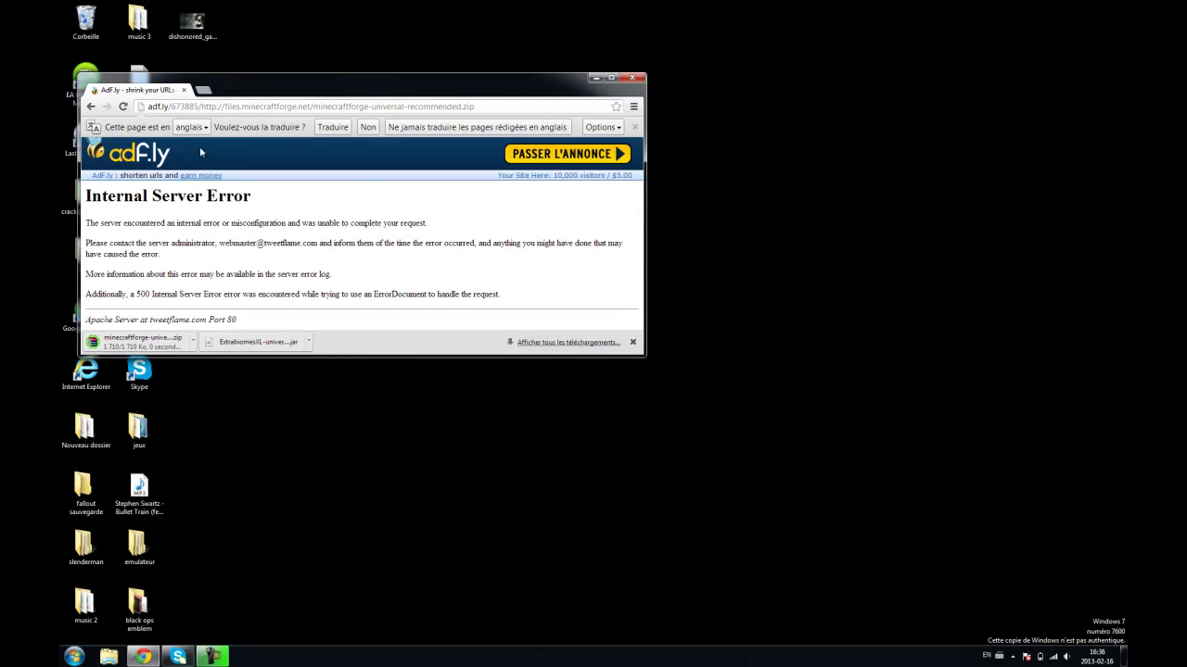
pyautogui.click(611, 77)
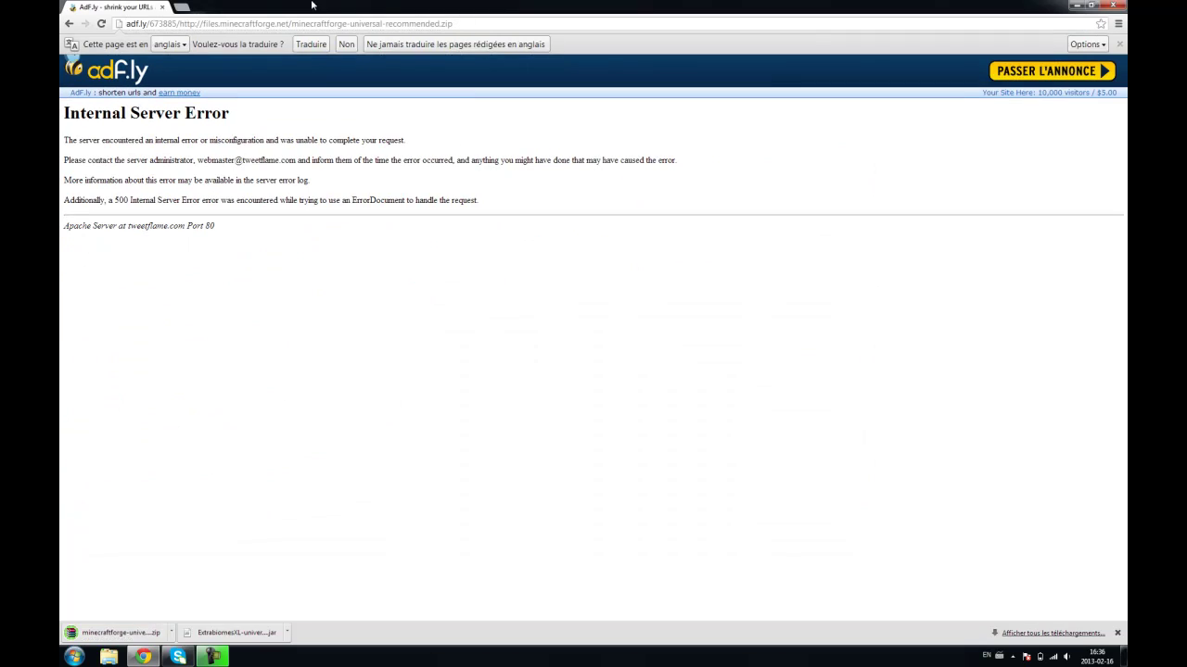
# Search google.ca for "telecharger winrar" in a new tab and open the 01net WinRAR download page
pyautogui.click(182, 7)
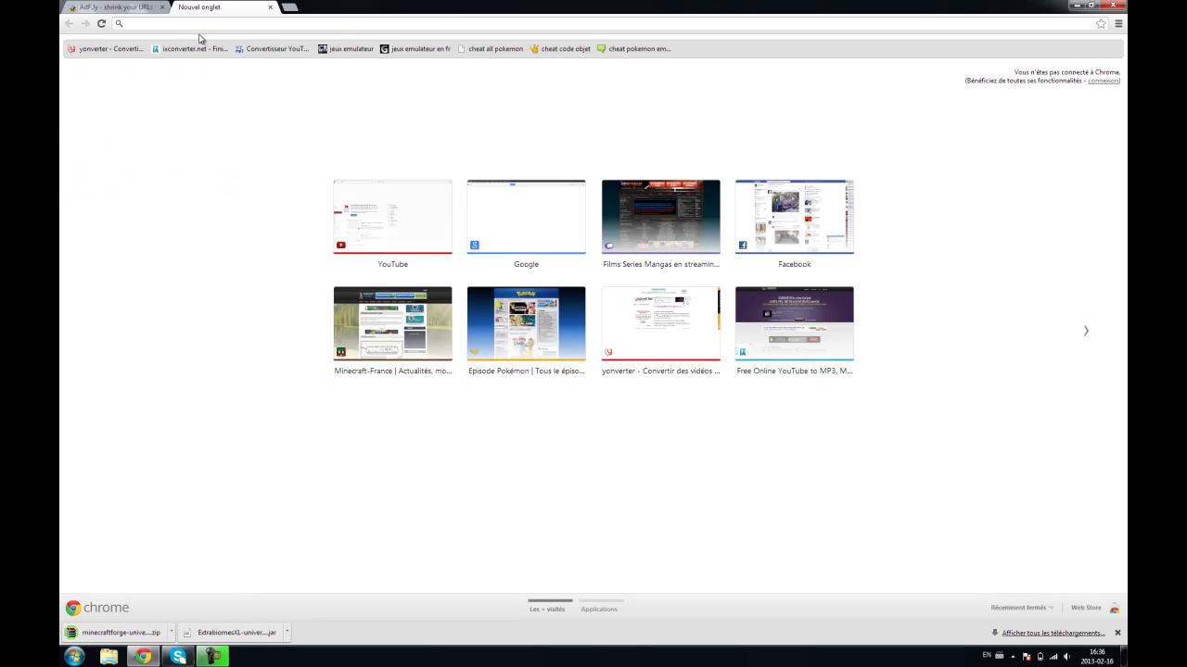
pyautogui.write('www.google.ca')
pyautogui.press('Return')
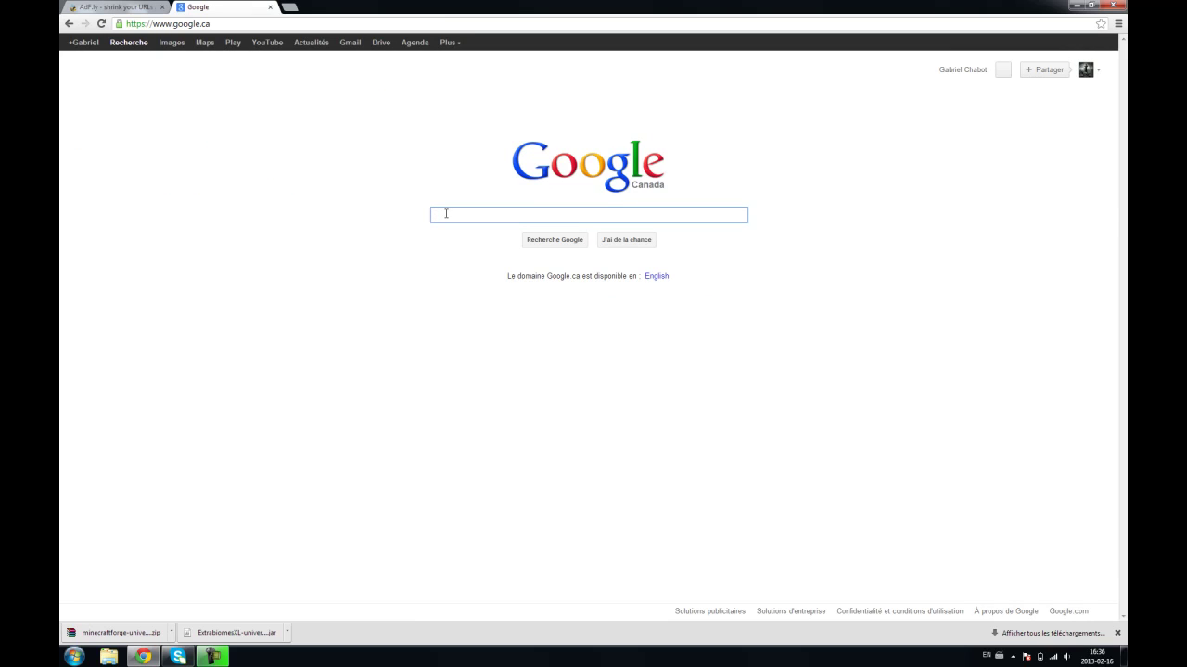
pyautogui.write('telechar')
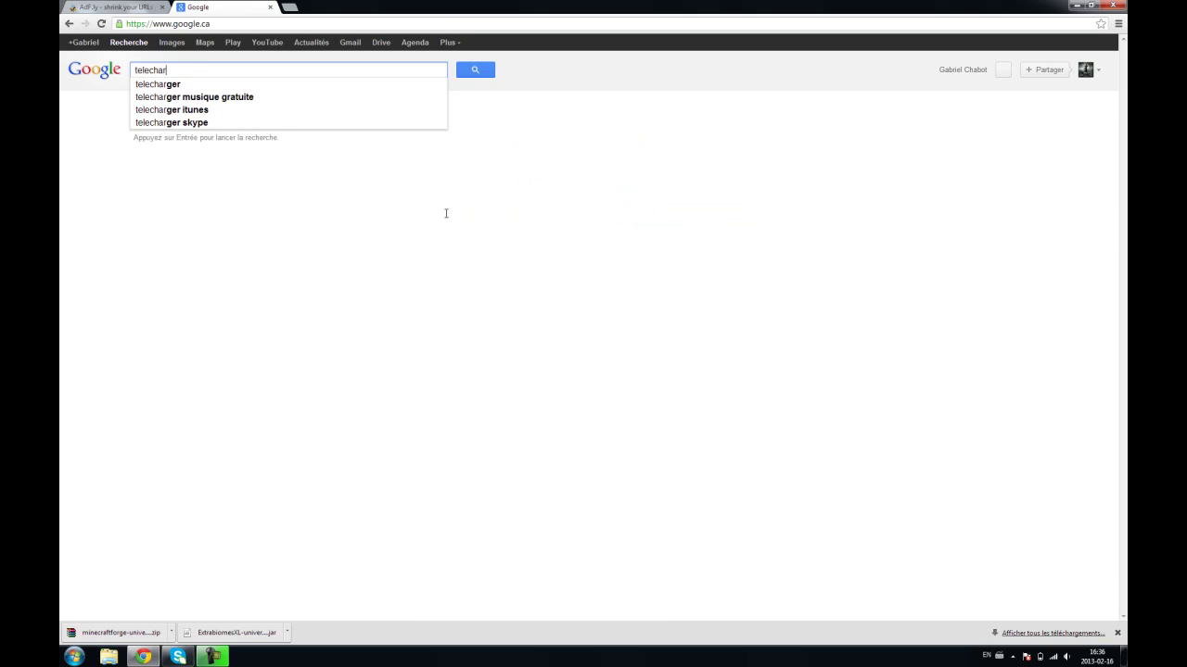
pyautogui.write('ger winrar')
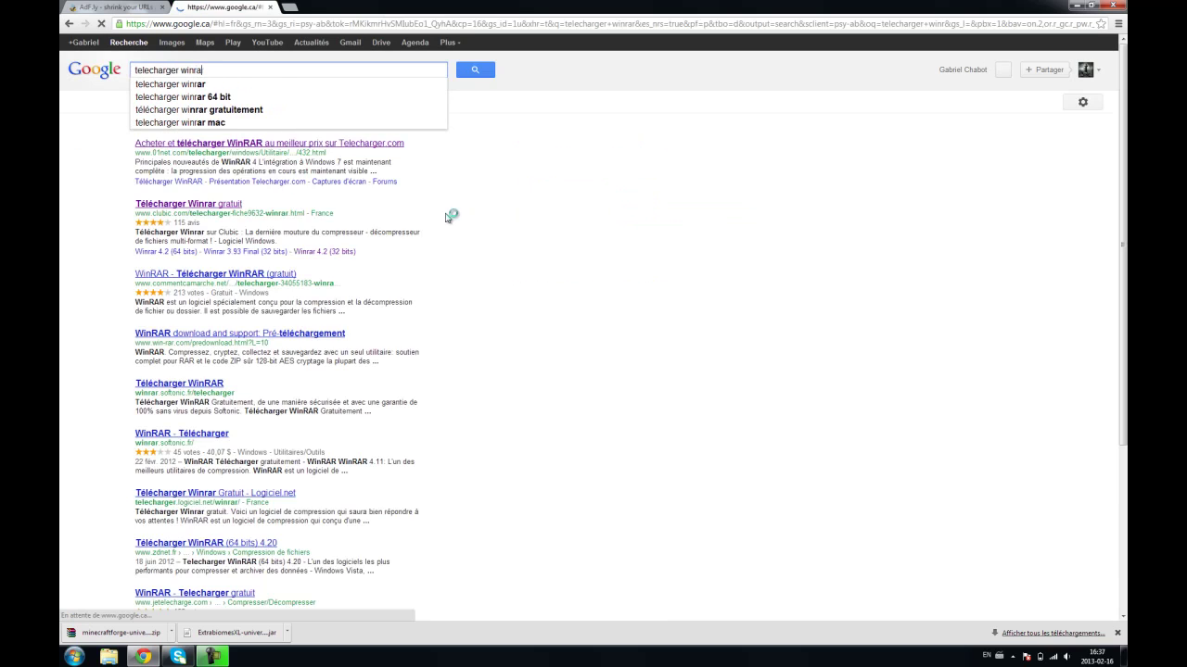
pyautogui.press('Return')
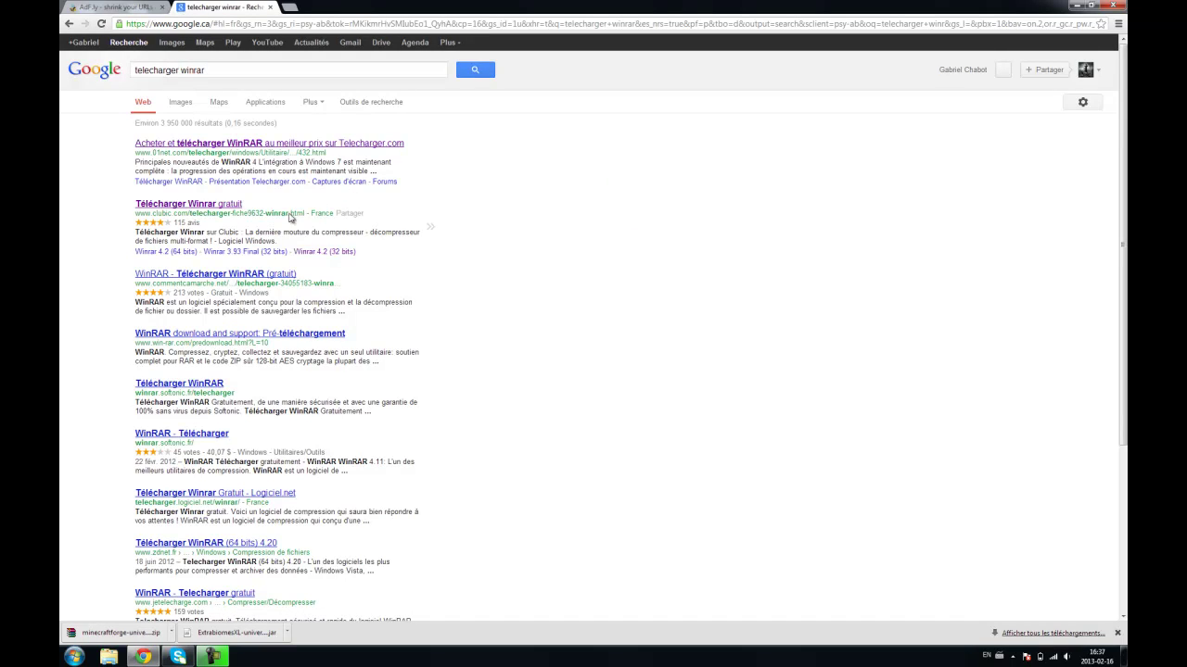
pyautogui.click(209, 151)
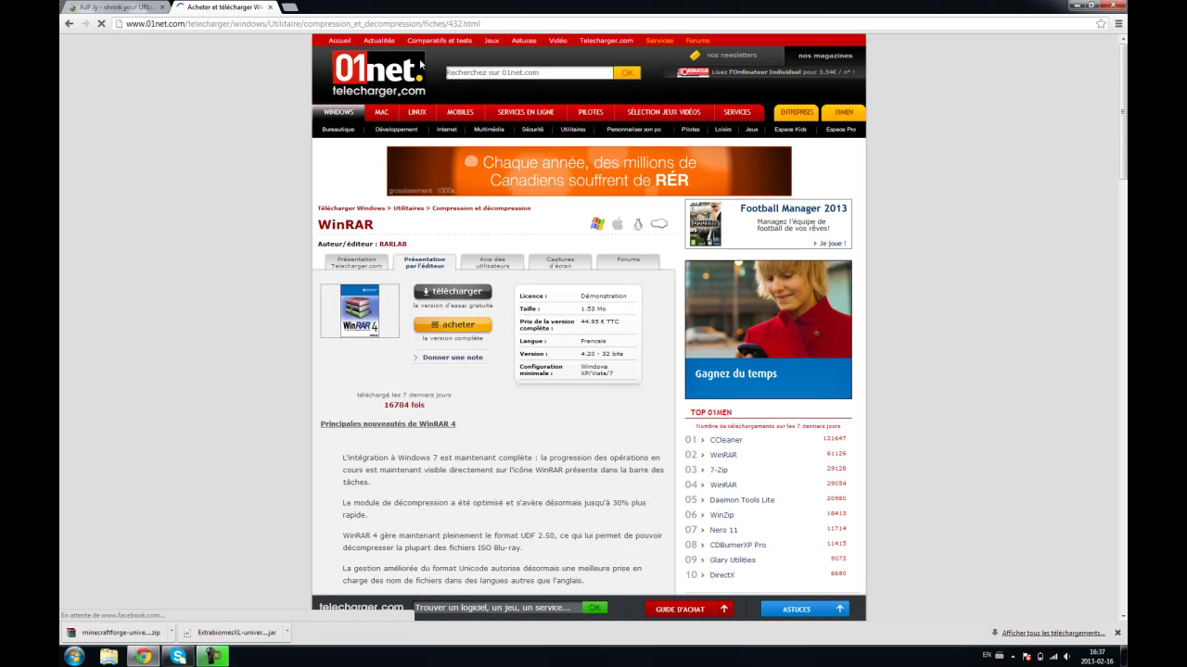
# Close the browser and open the extrabiome folder under mods minecraft in the desktop's minecraft folder
pyautogui.click(271, 7)
pyautogui.click(1109, 6)
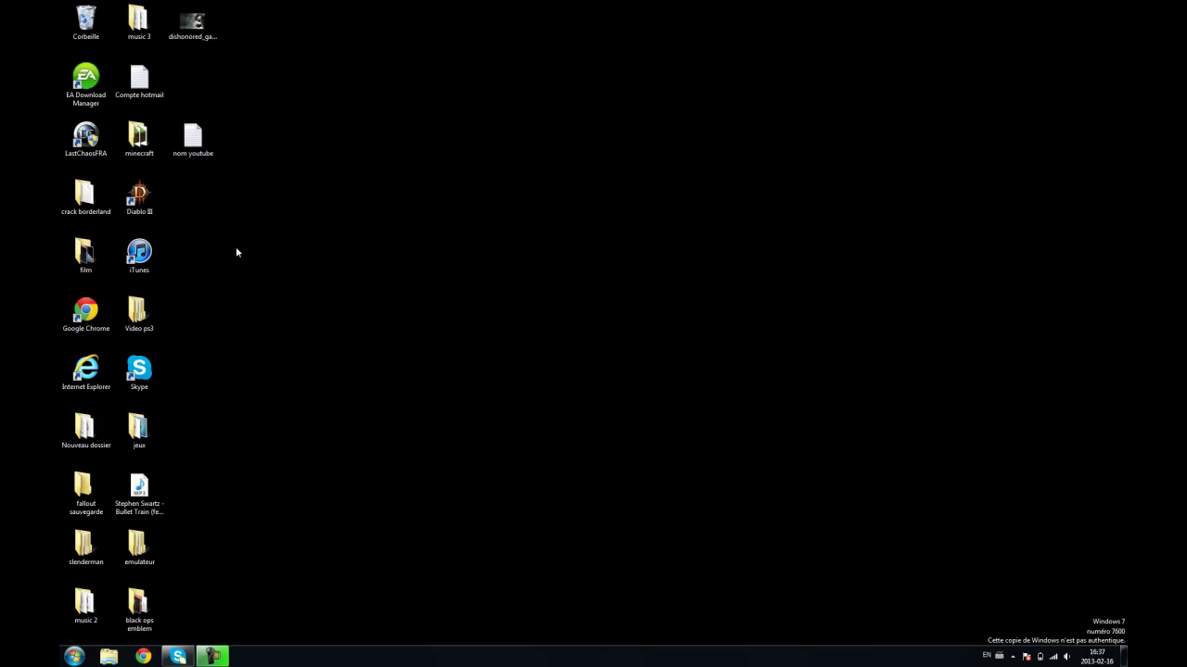
pyautogui.doubleClick(137, 137)
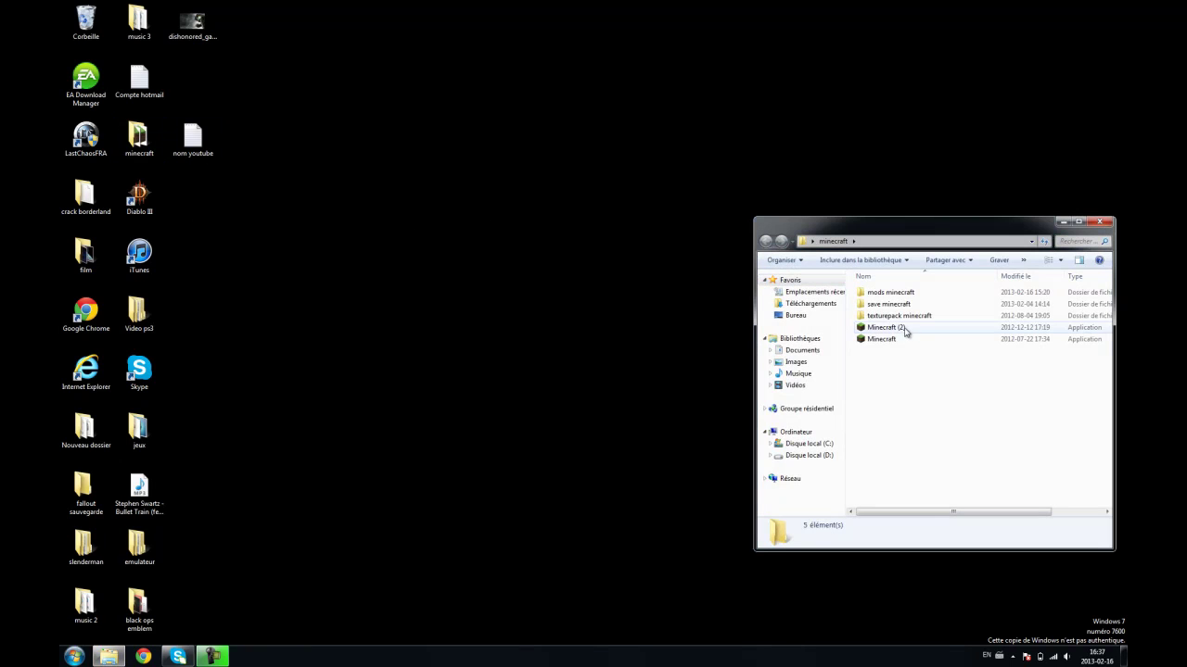
pyautogui.doubleClick(880, 293)
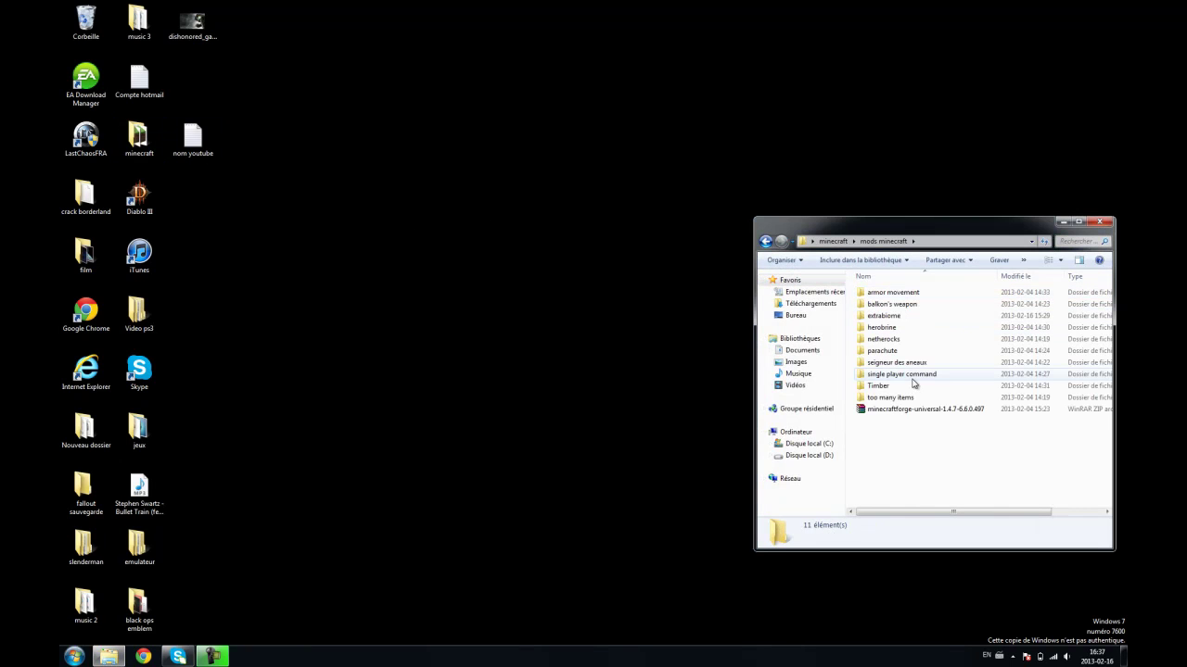
pyautogui.click(897, 317)
pyautogui.doubleClick(898, 317)
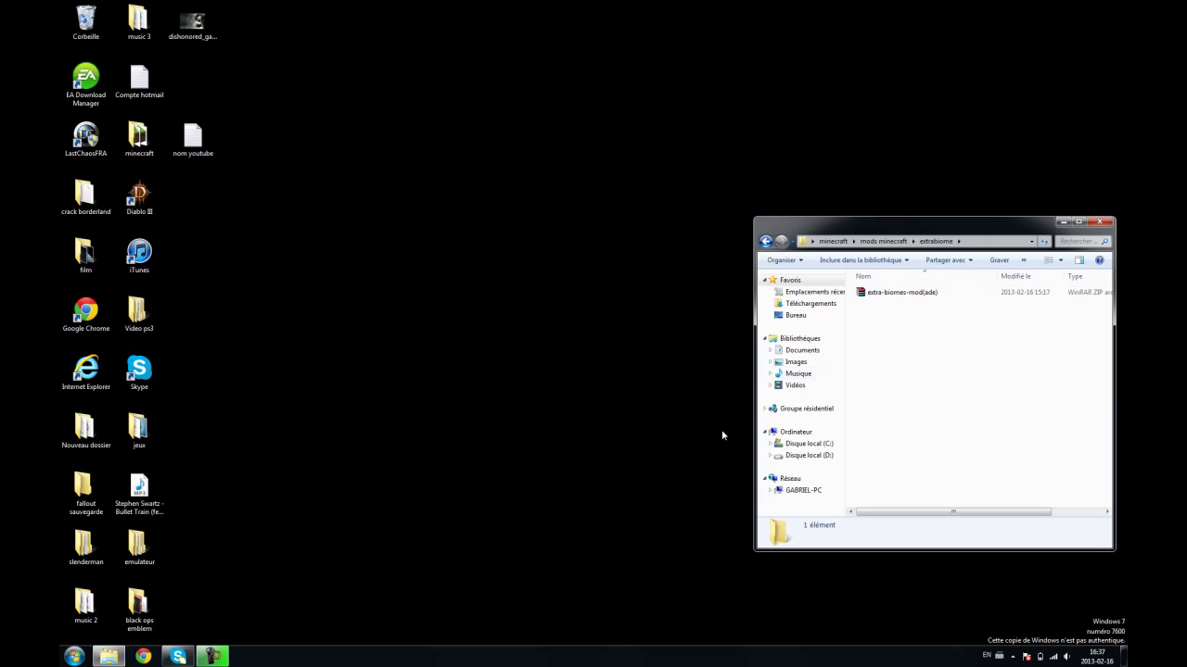
pyautogui.click(108, 657)
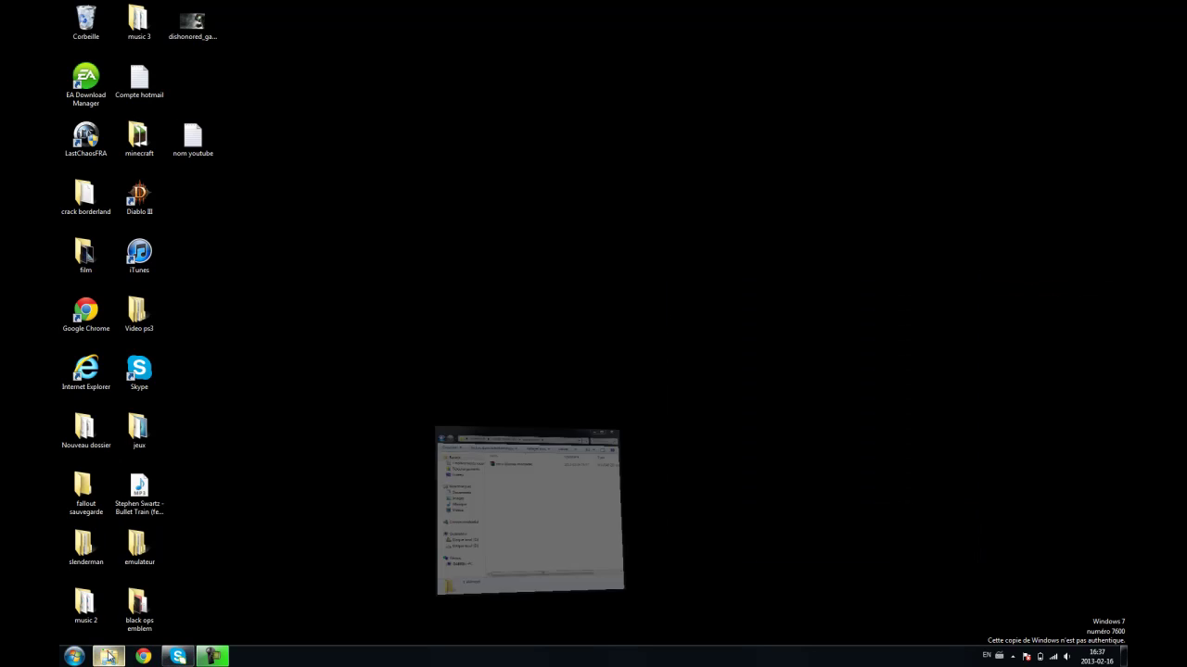
pyautogui.click(108, 656)
pyautogui.click(143, 656)
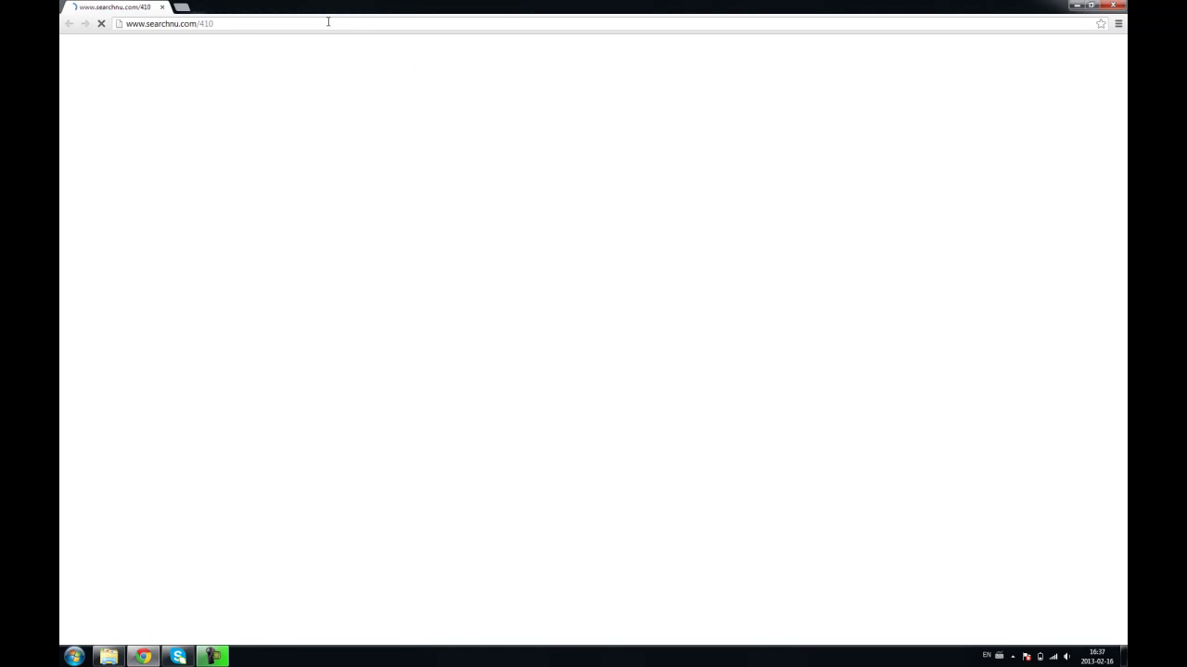
pyautogui.click(1113, 5)
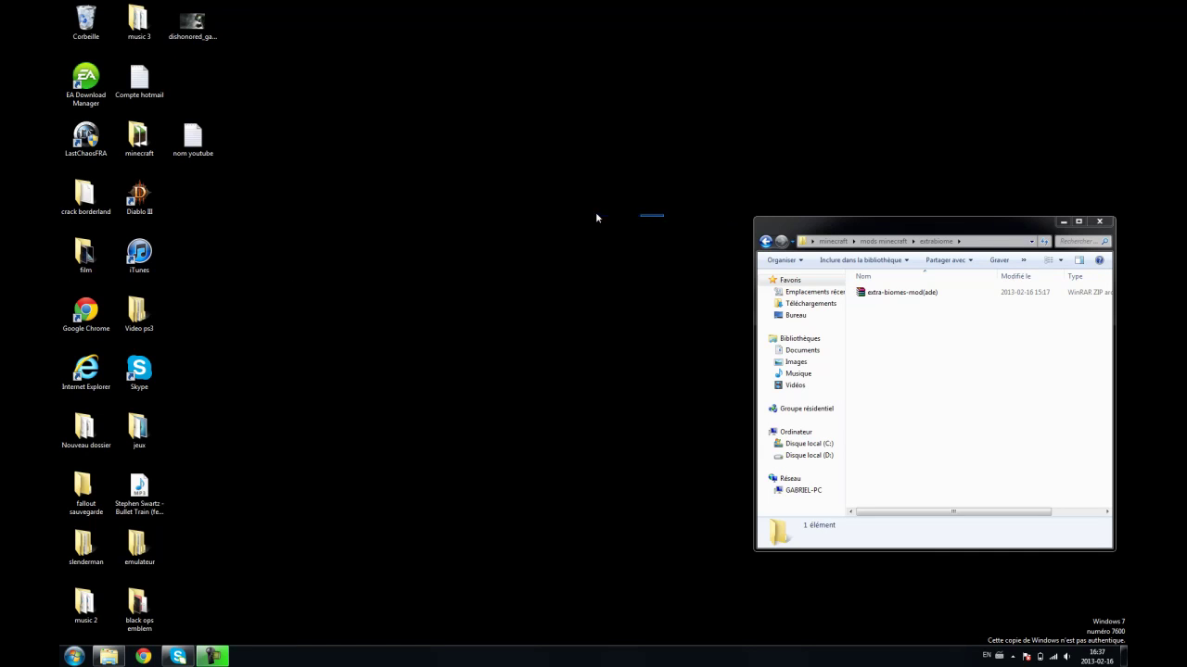
# Open the Roaming application data folder by running %appdata% from the Windows search
pyautogui.click(74, 657)
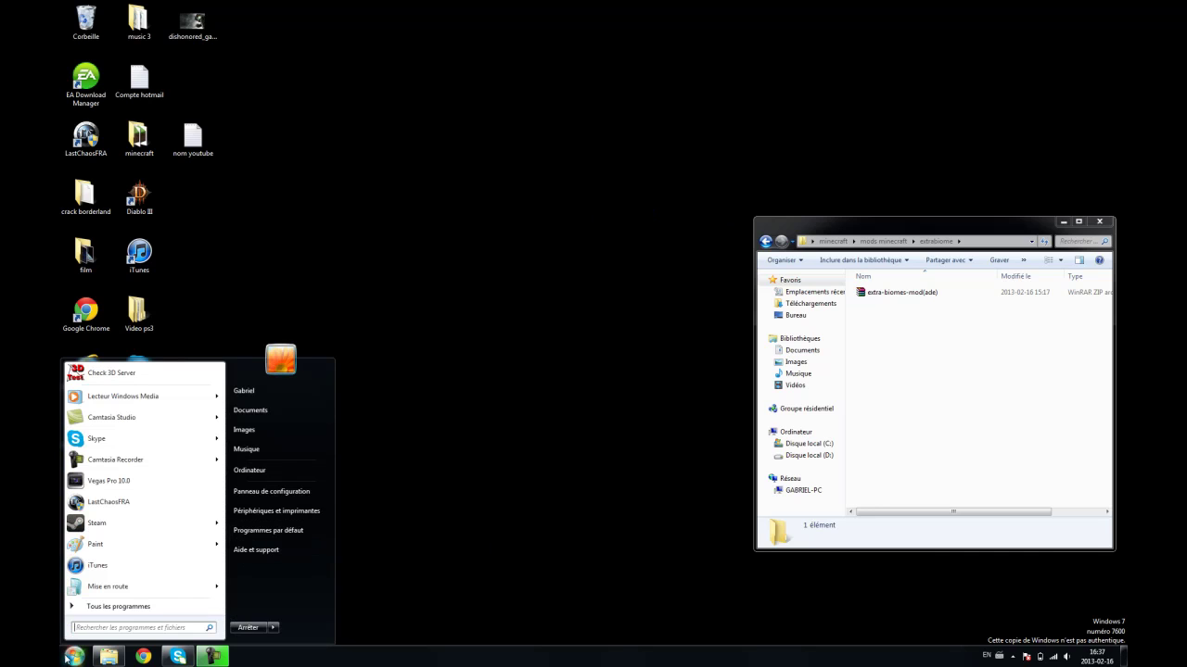
pyautogui.click(73, 656)
pyautogui.click(73, 657)
pyautogui.click(84, 628)
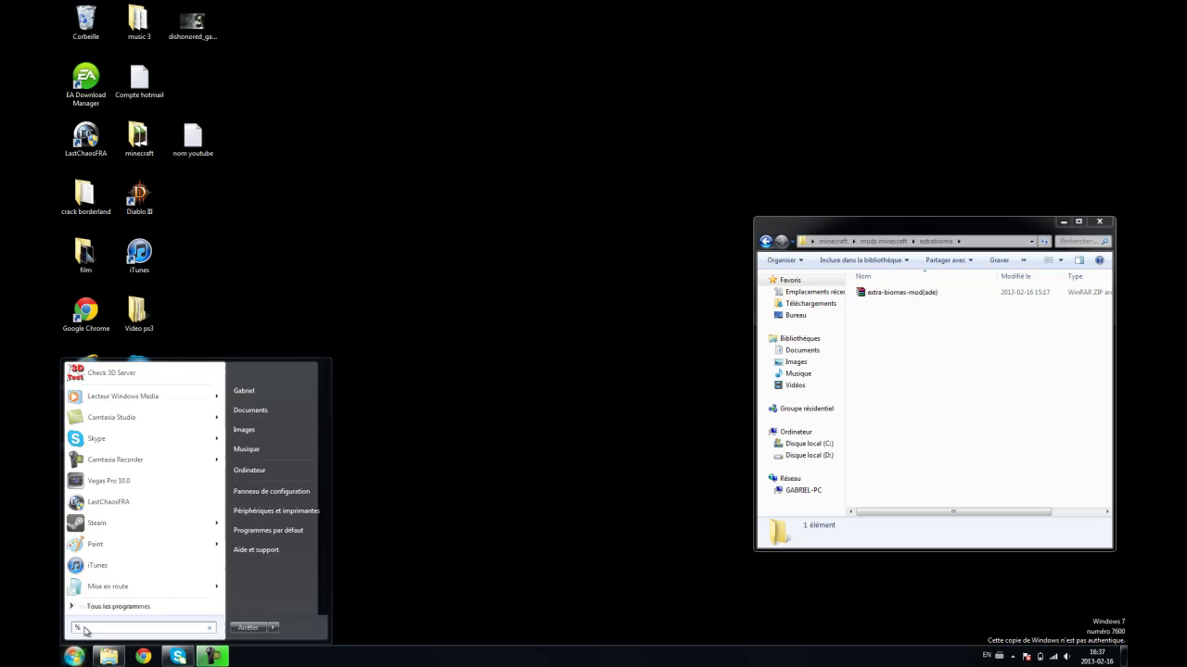
pyautogui.write('%appdata')
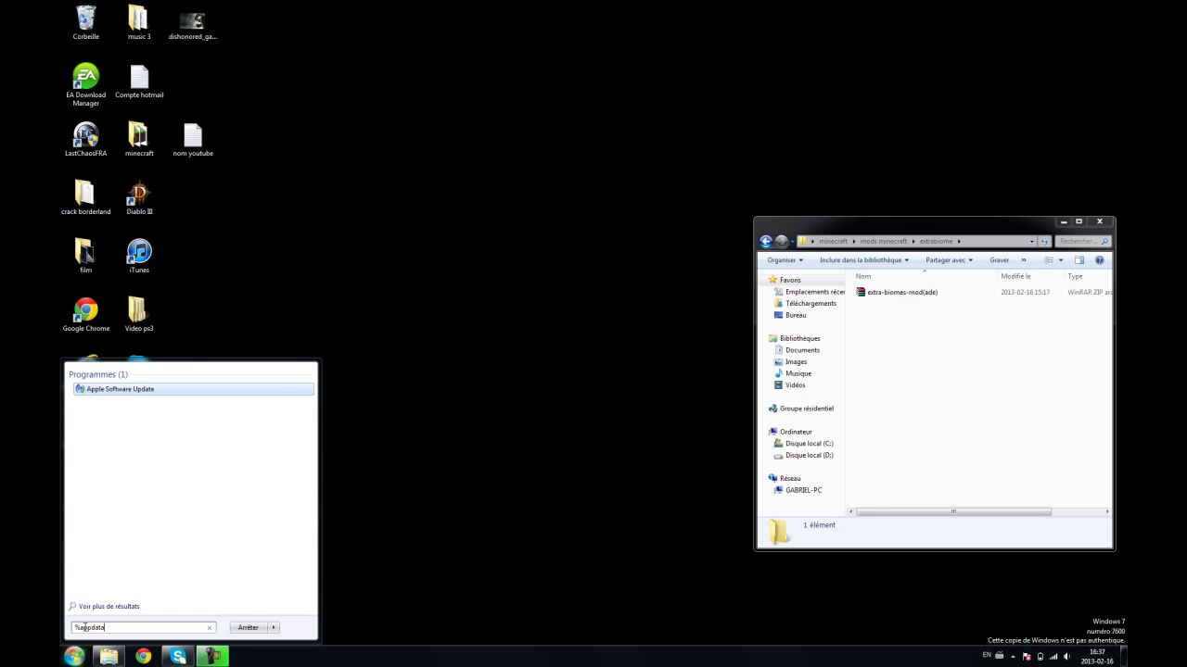
pyautogui.write('%')
pyautogui.press('Return')
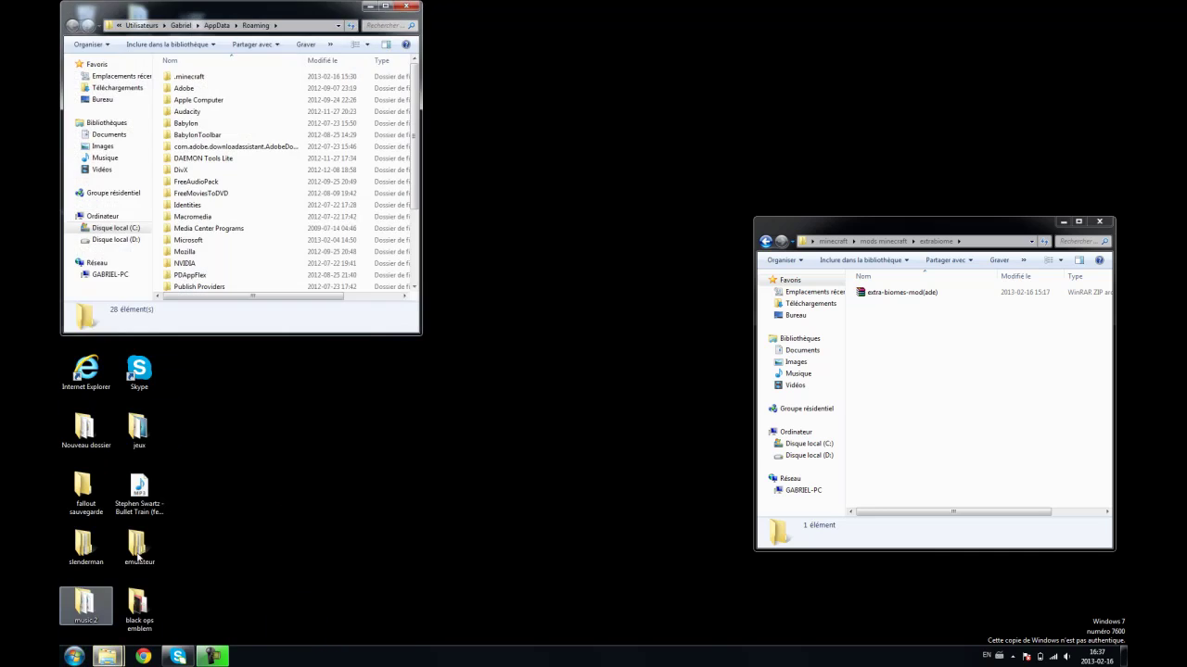
# Open the .minecraft folder inside Roaming and look through its contents
pyautogui.doubleClick(206, 81)
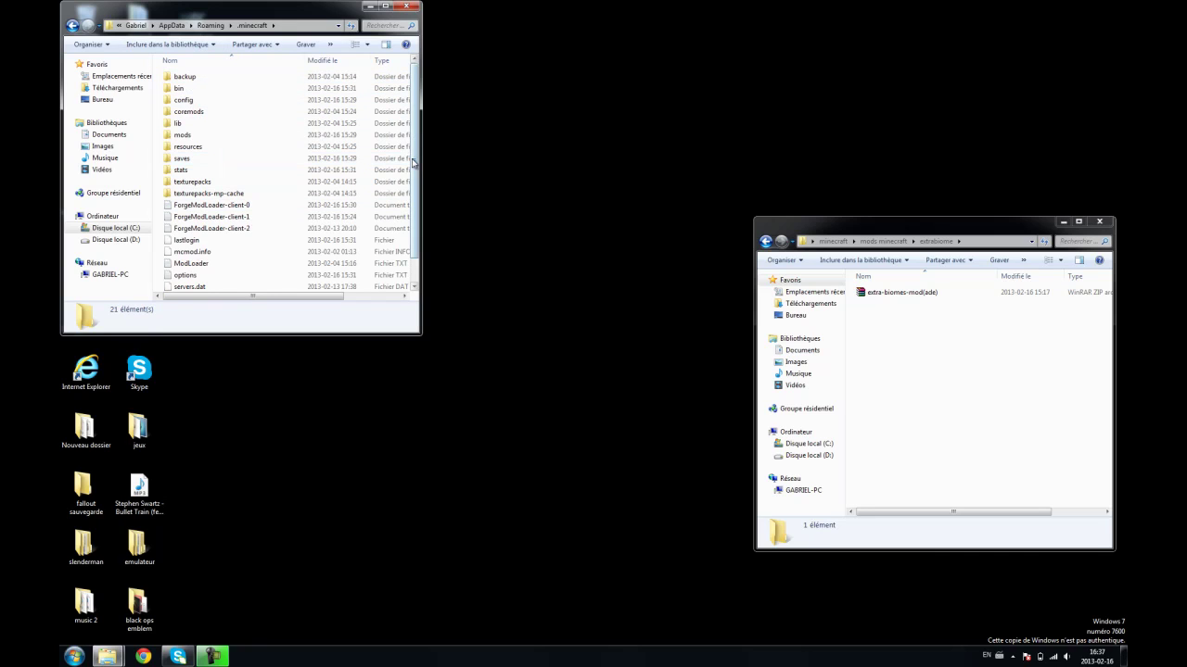
pyautogui.moveTo(413, 161)
pyautogui.mouseDown()
pyautogui.moveTo(414, 202)
pyautogui.moveTo(420, 158)
pyautogui.mouseUp()
pyautogui.scroll(-1, 422, 128)
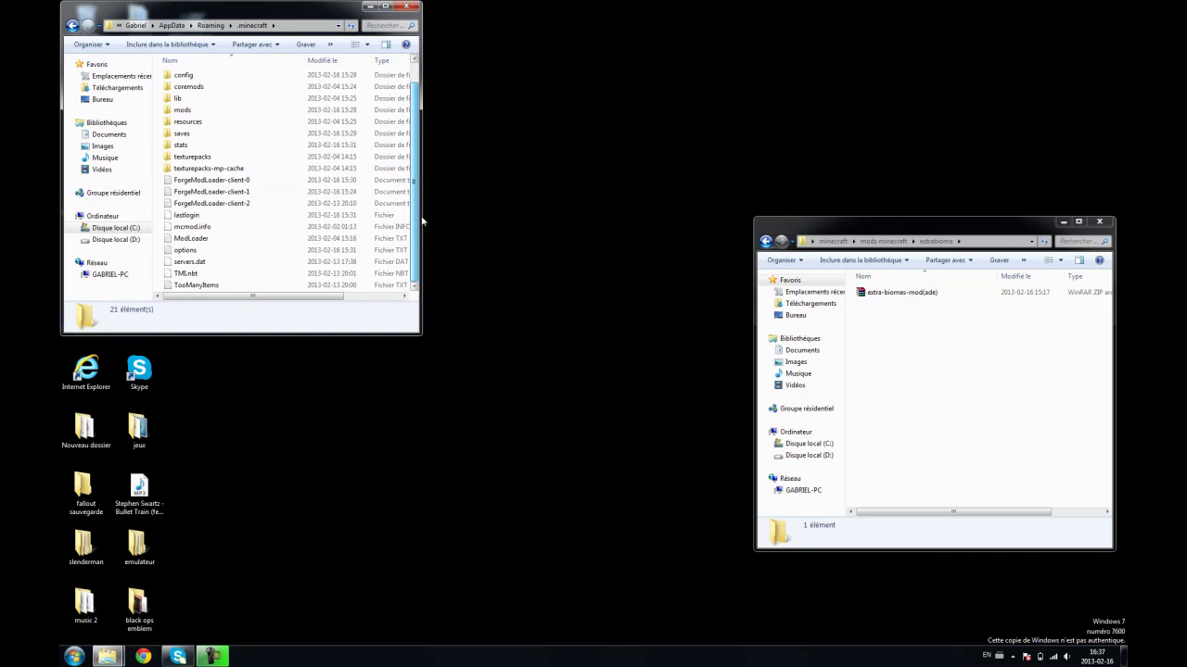
# Open the bin folder inside .minecraft, open the minecraft jar with WinRAR archiver and dismiss the licence notice
pyautogui.scroll(1, 424, 217)
pyautogui.scroll(-1, 423, 106)
pyautogui.scroll(1, 421, 171)
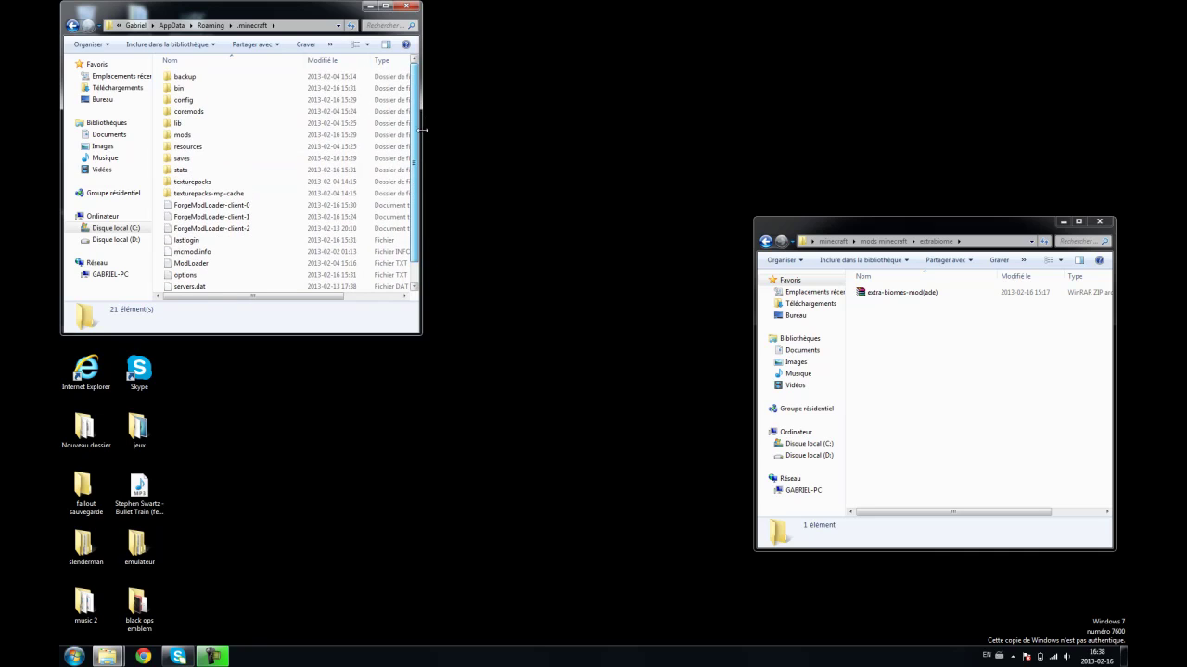
pyautogui.doubleClick(196, 92)
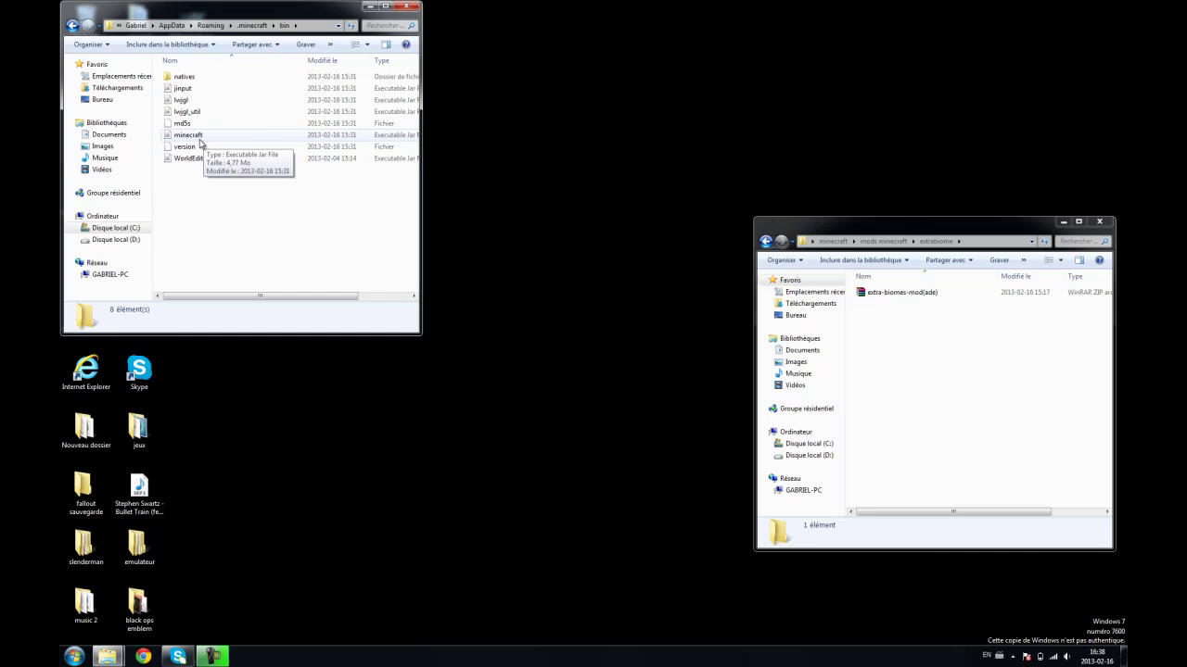
pyautogui.rightClick(199, 142)
pyautogui.click(191, 139)
pyautogui.rightClick(192, 140)
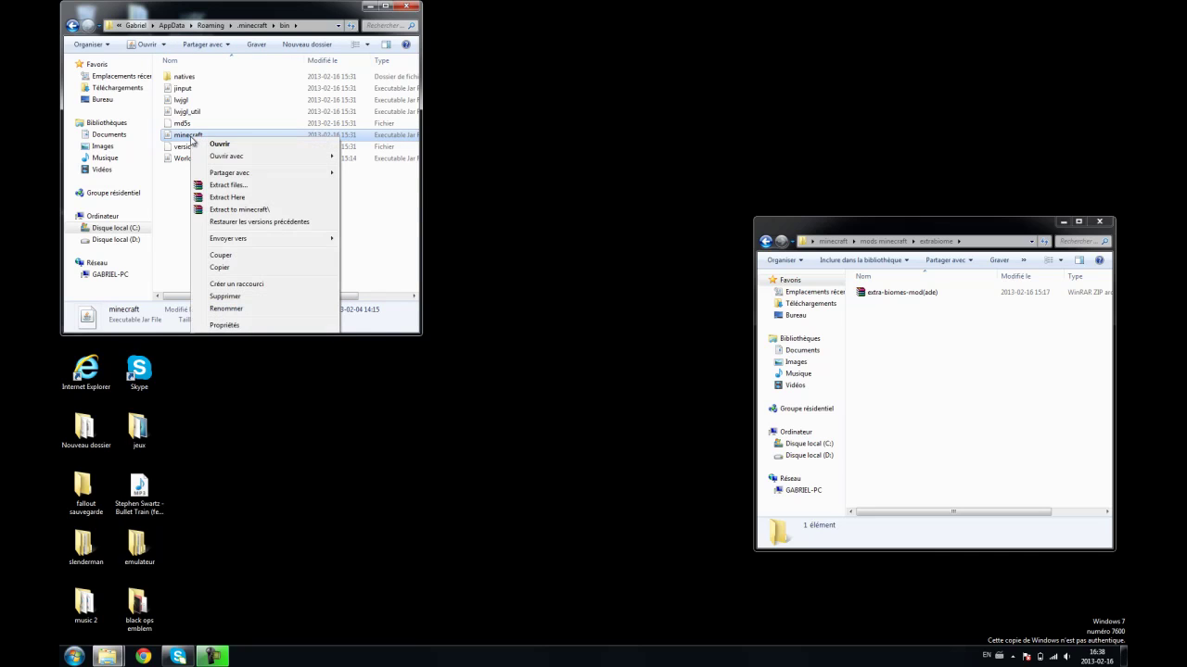
pyautogui.moveTo(302, 157)
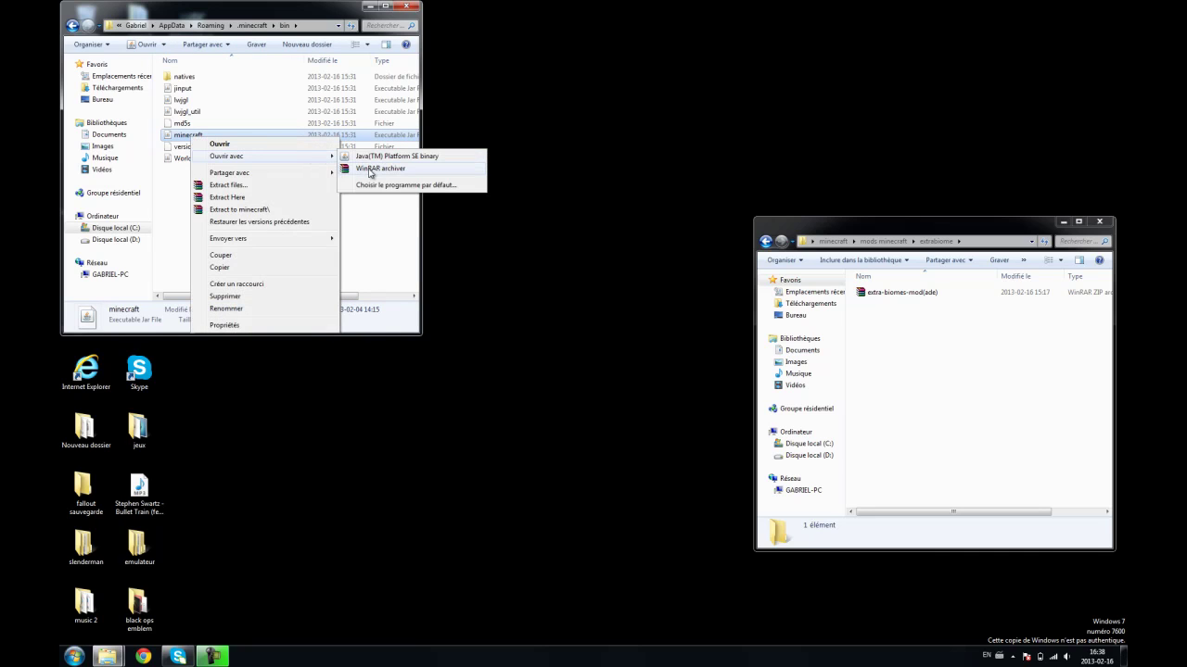
pyautogui.click(371, 170)
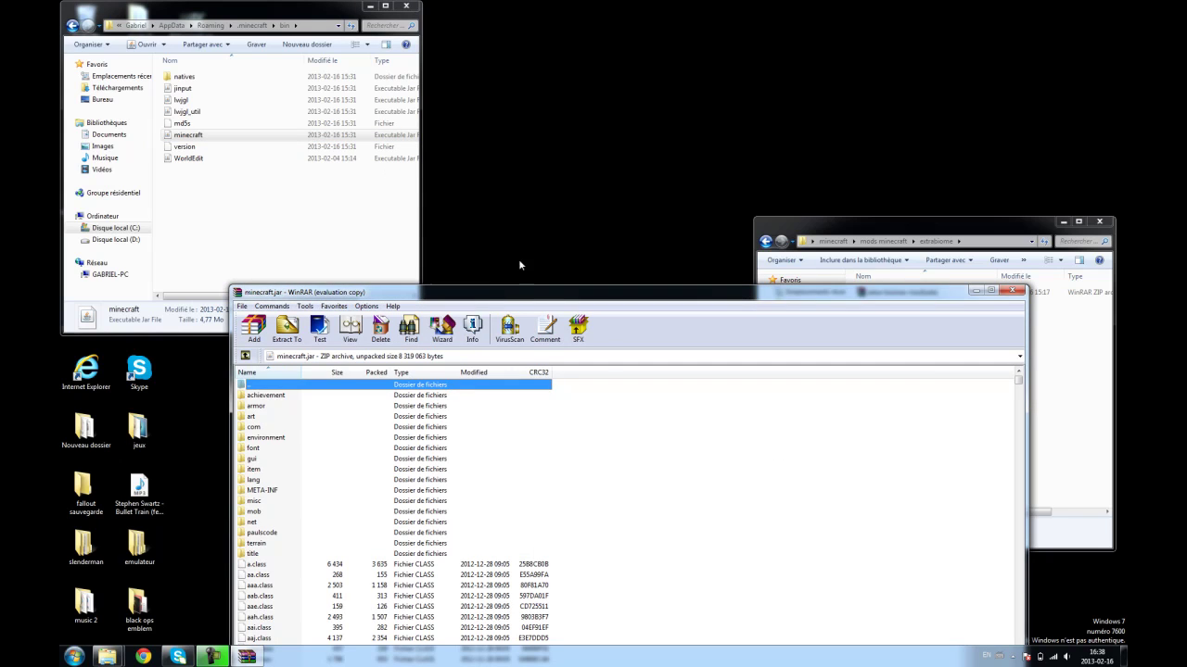
pyautogui.click(708, 478)
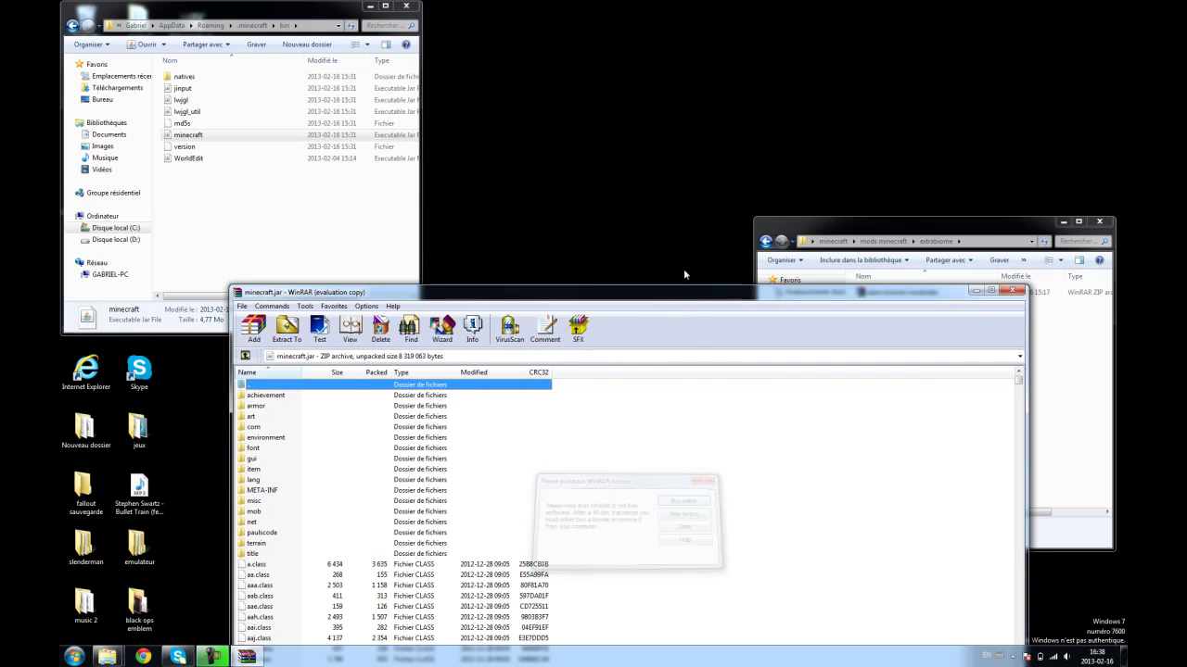
pyautogui.moveTo(649, 298); pyautogui.dragTo(665, 223)
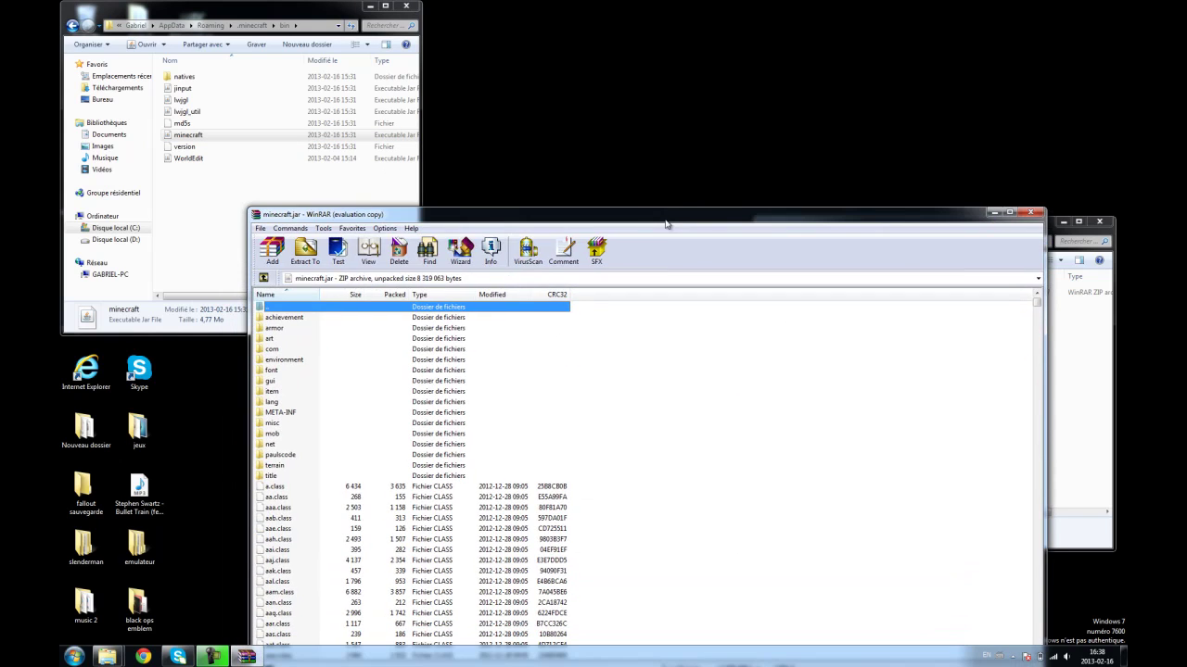
# Delete the META-INF folder from the minecraft.jar archive
pyautogui.click(284, 414)
pyautogui.click(355, 454)
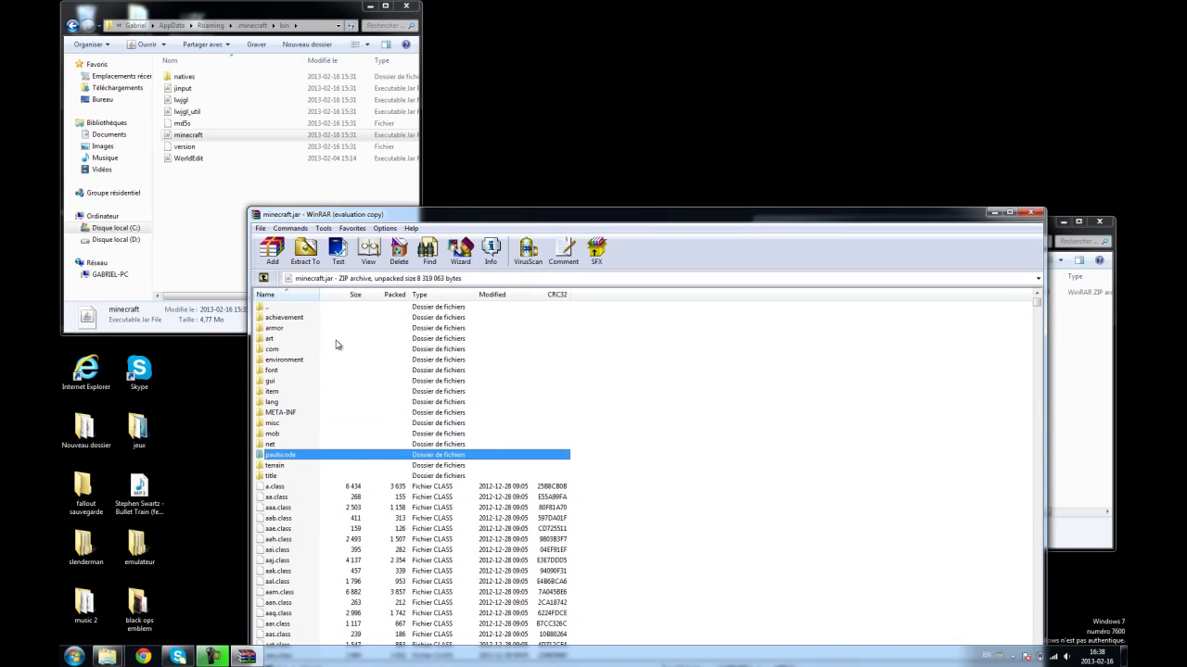
pyautogui.click(274, 413)
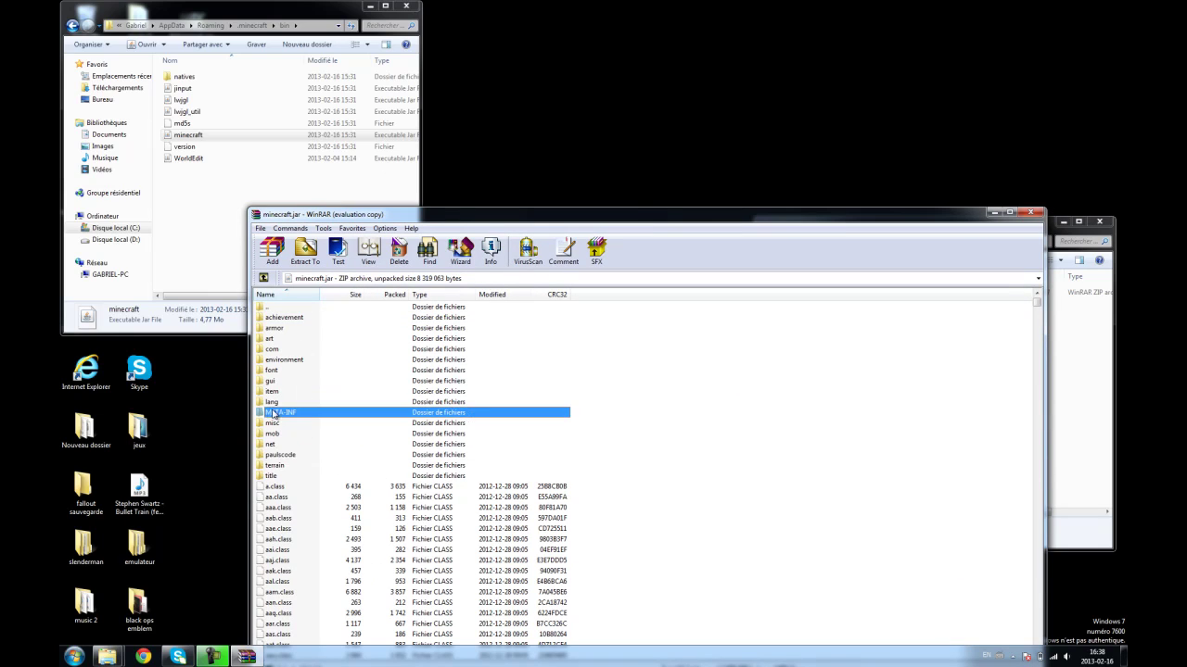
pyautogui.rightClick(287, 418)
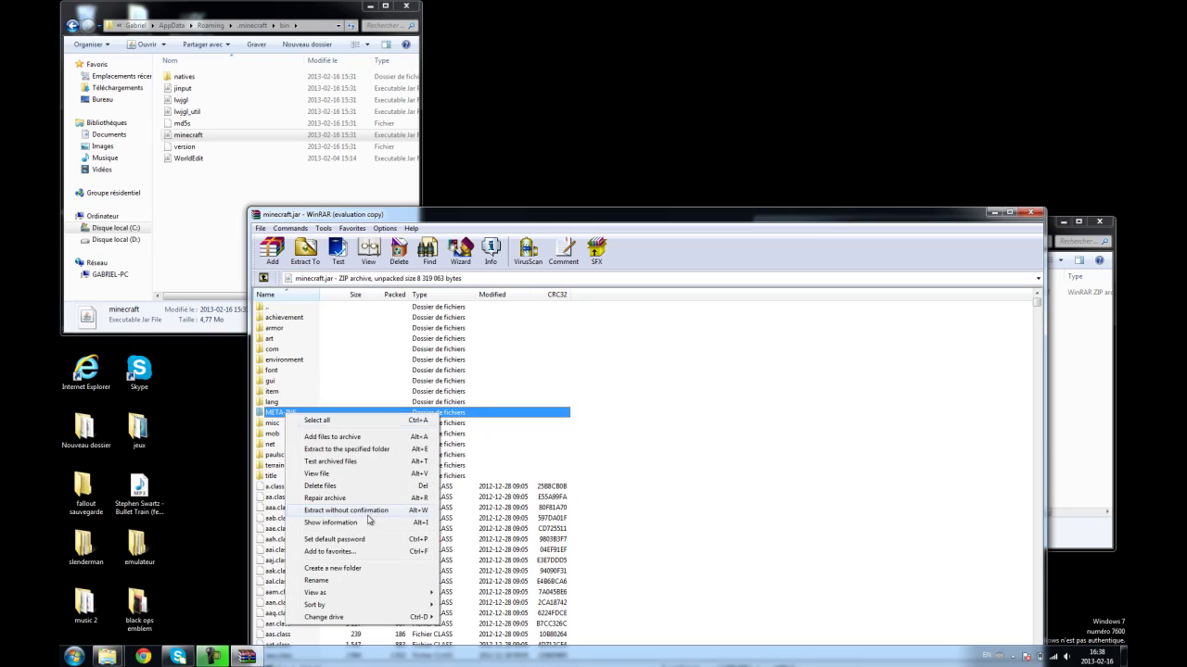
pyautogui.click(346, 490)
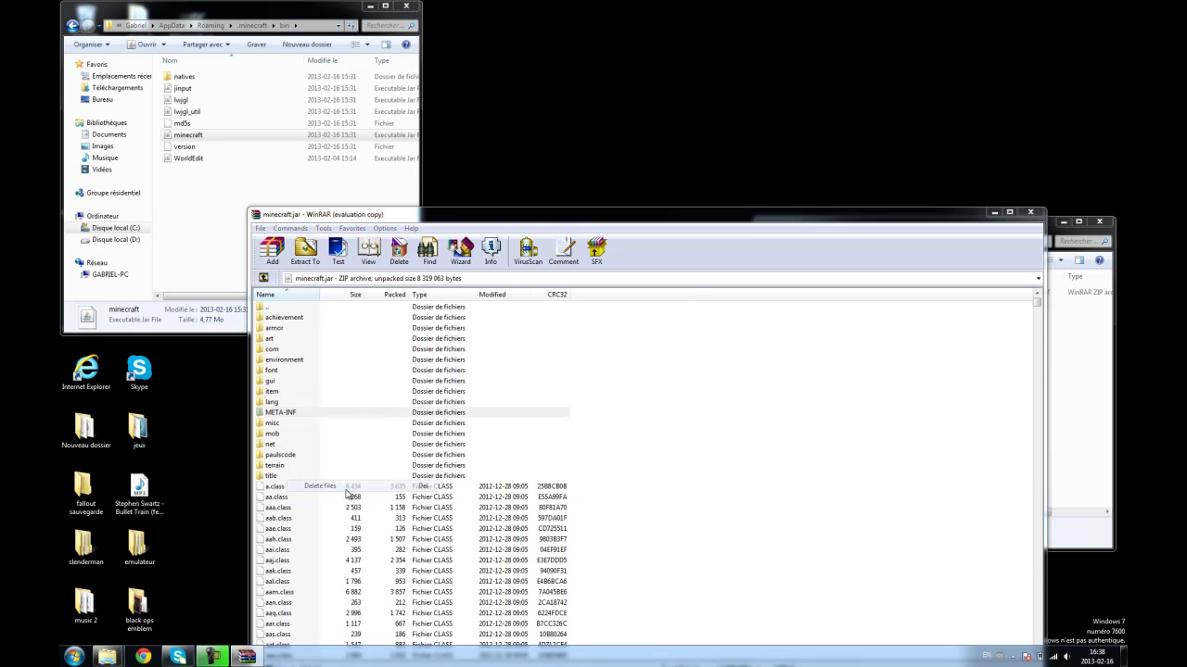
pyautogui.press('Return')
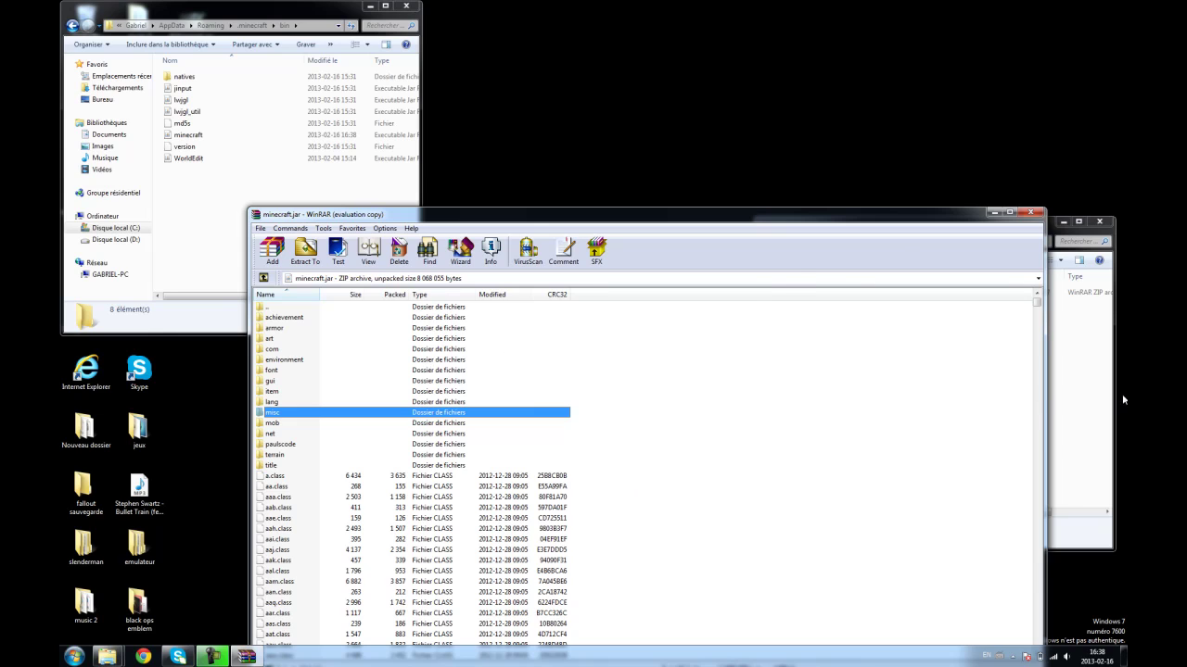
# Open minecraftforge-universal-1.4.7-6.6.0.497 from the mods minecraft folder and place its archive window clear of the file list
pyautogui.click(1073, 393)
pyautogui.click(766, 242)
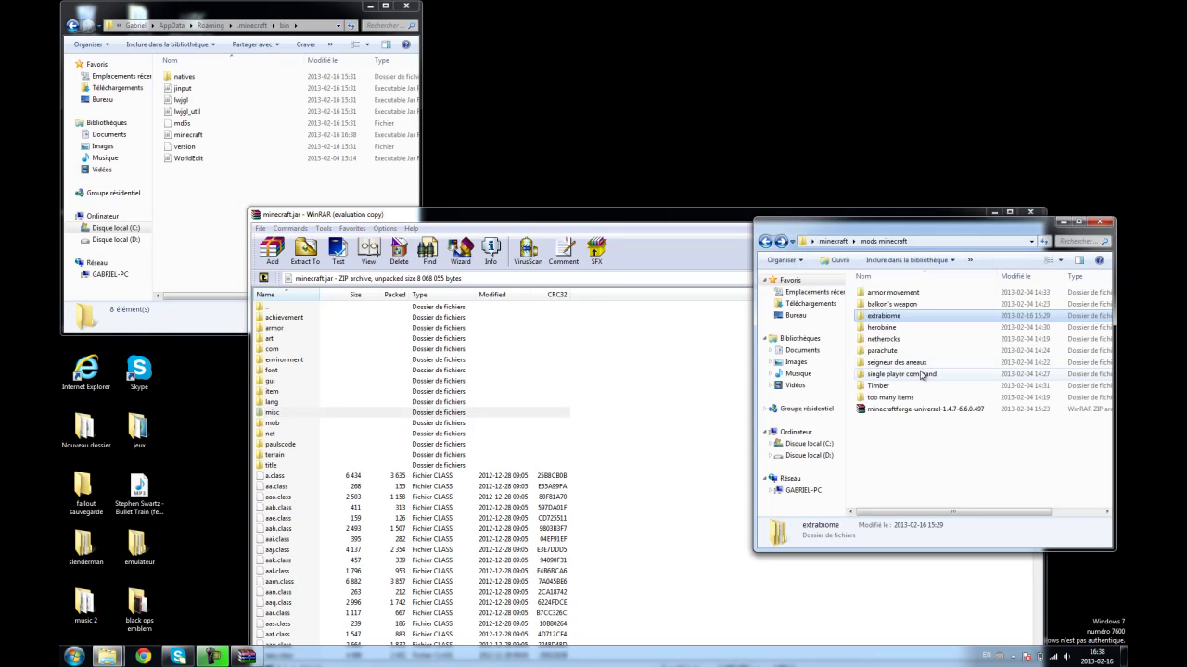
pyautogui.doubleClick(892, 409)
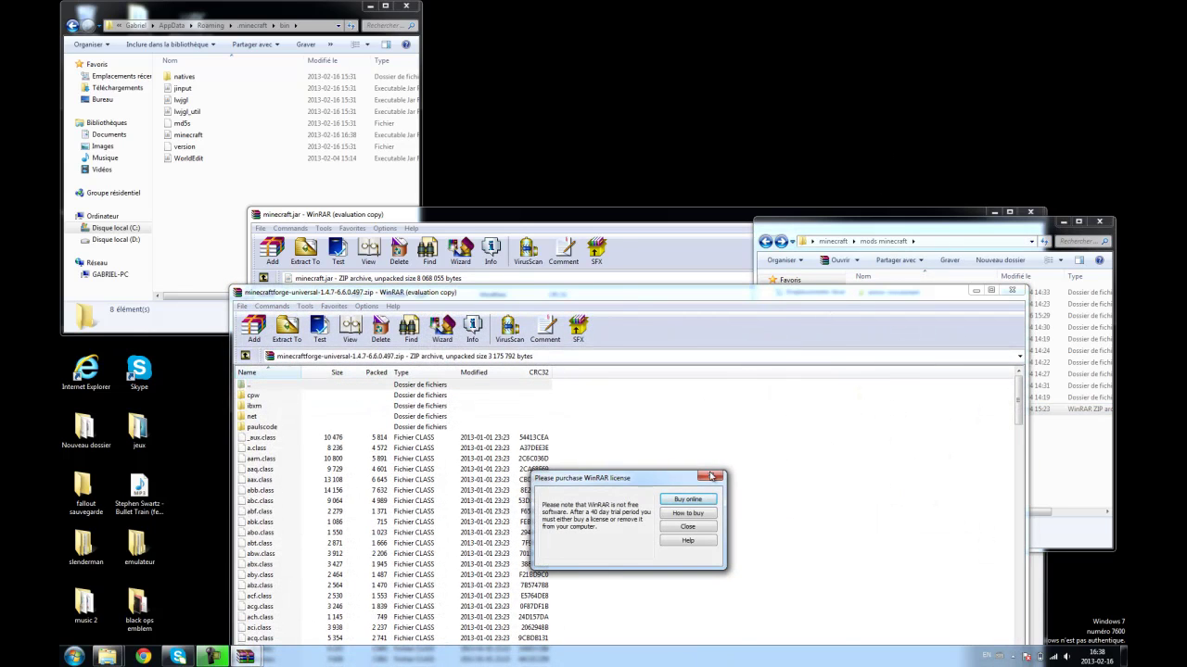
pyautogui.click(711, 475)
pyautogui.moveTo(720, 301); pyautogui.dragTo(885, 126)
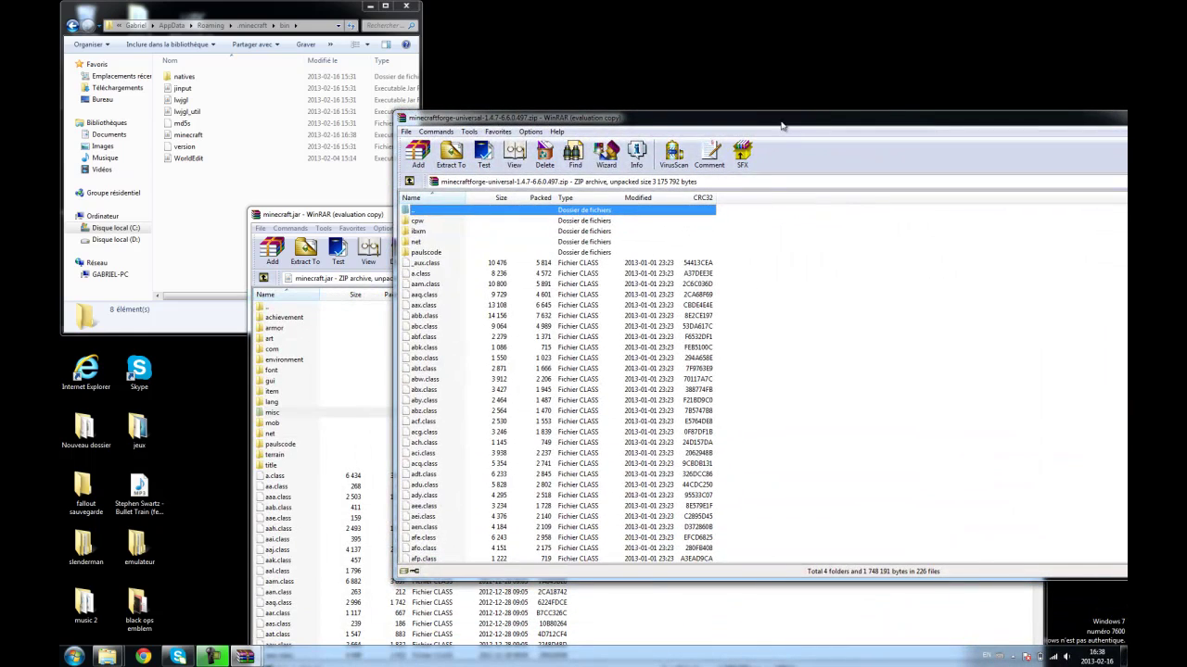
pyautogui.moveTo(781, 126); pyautogui.dragTo(716, 476)
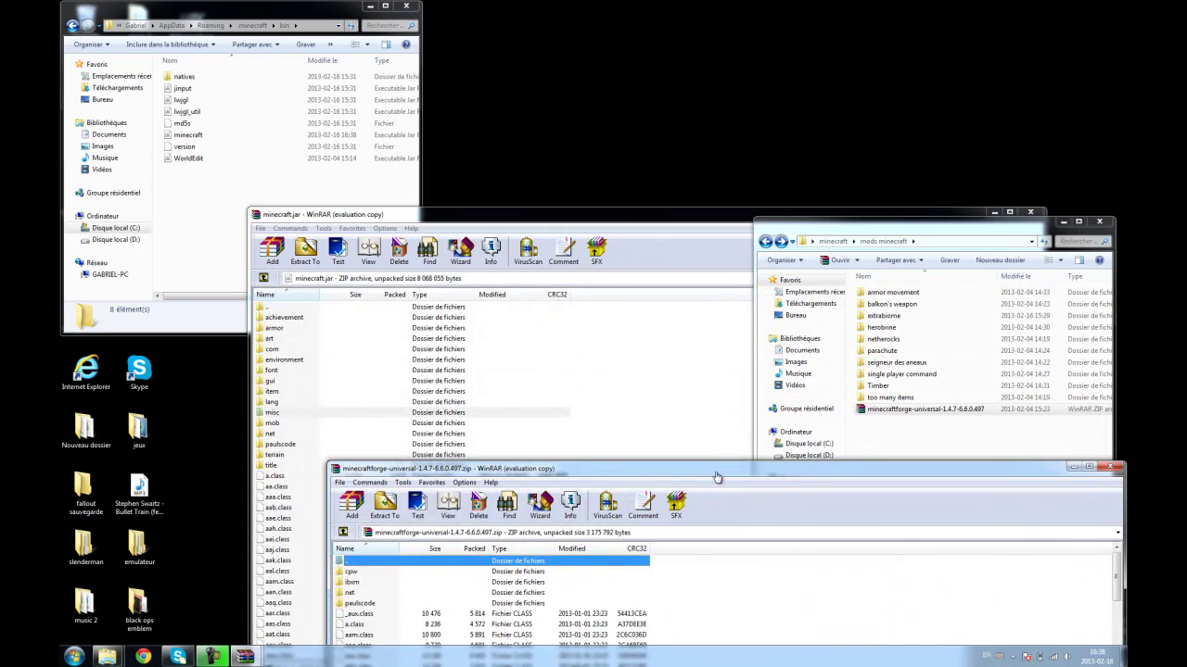
pyautogui.rightClick(877, 409)
pyautogui.click(864, 443)
pyautogui.click(864, 445)
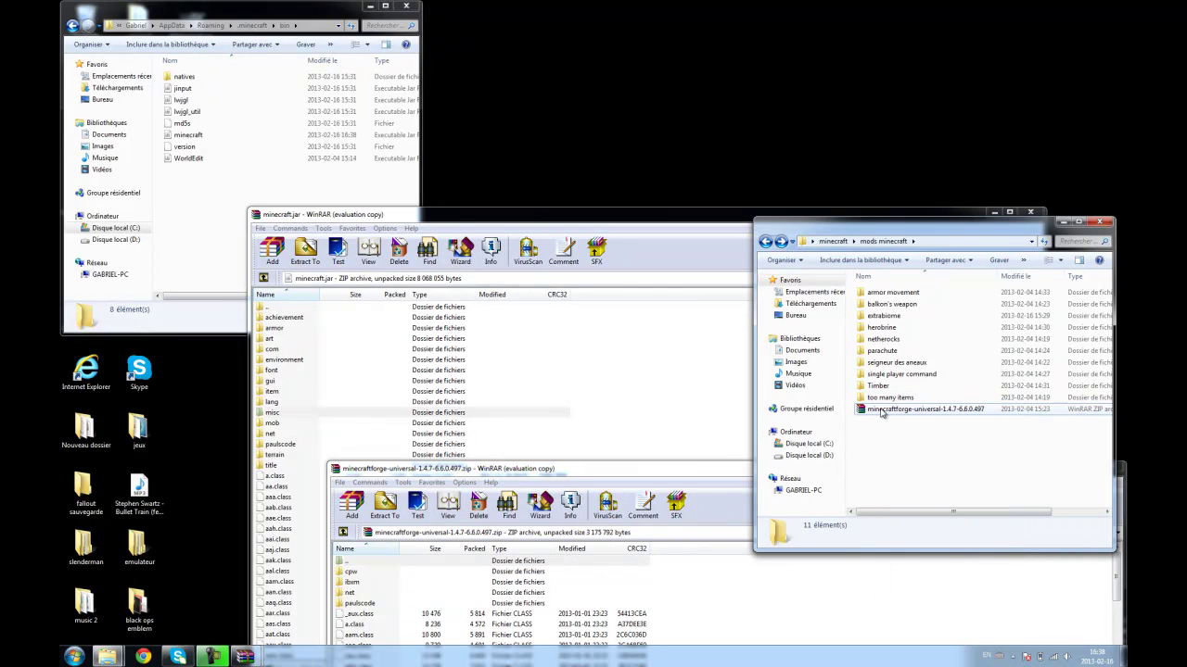
pyautogui.click(882, 412)
pyautogui.rightClick(881, 410)
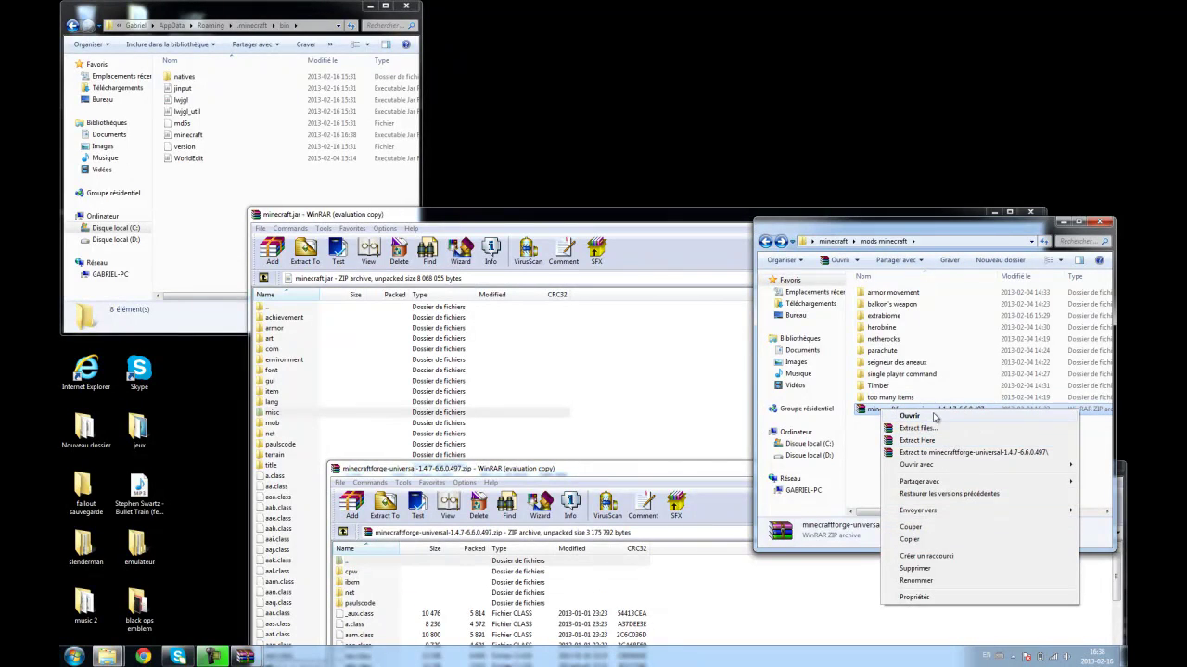
pyautogui.click(865, 466)
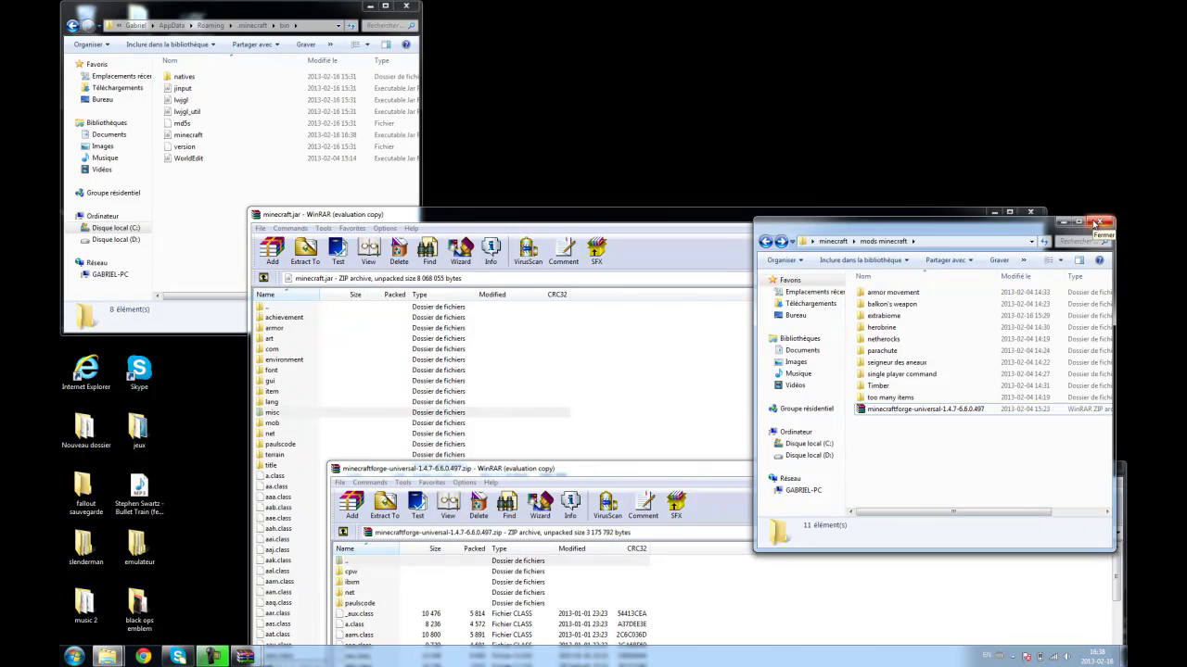
# Add all files and folders of the minecraftforge-universal archive to minecraft.jar, keeping the ZIP format and the Add and replace files mode
pyautogui.click(660, 418)
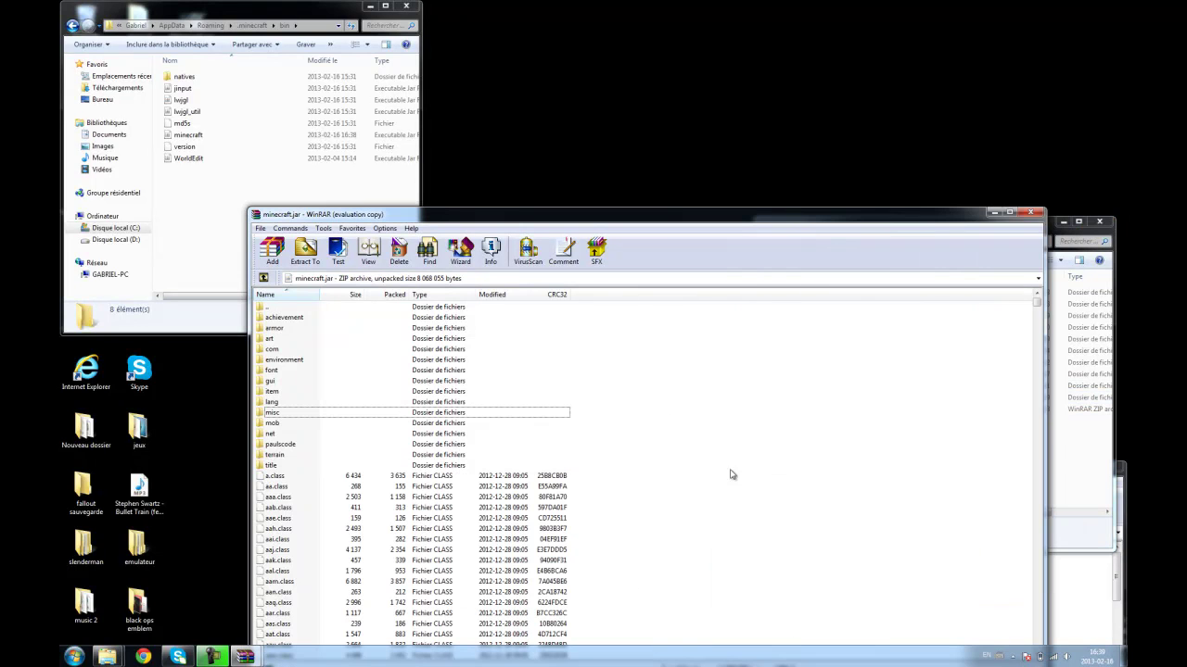
pyautogui.click(1064, 600)
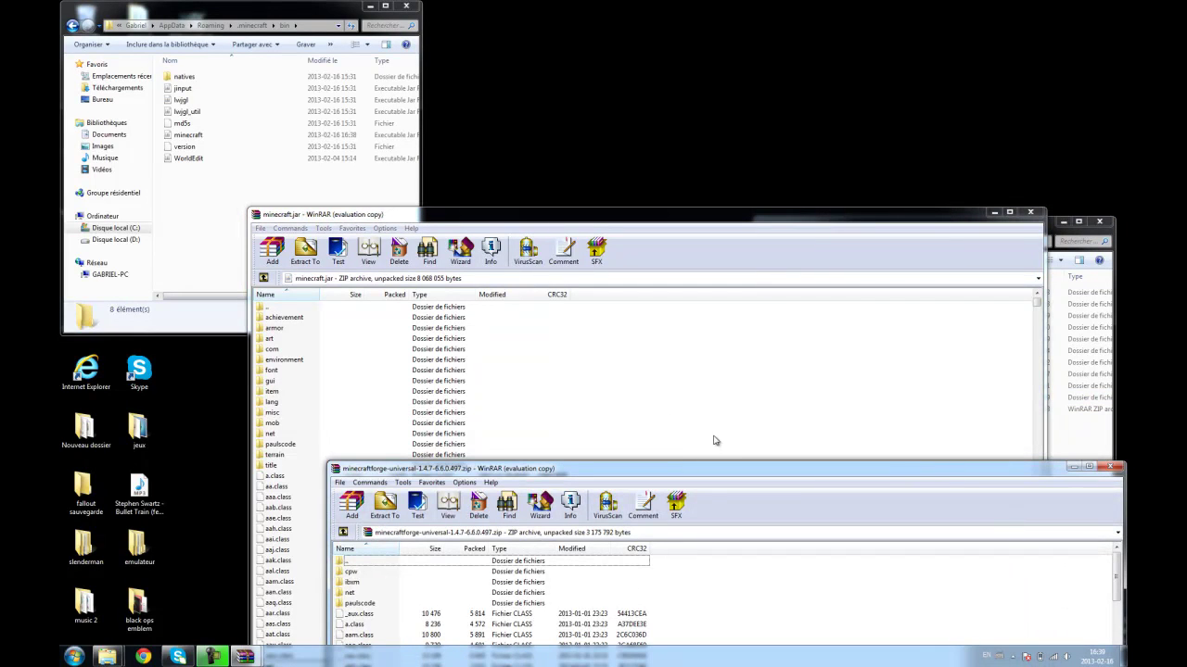
pyautogui.moveTo(701, 475); pyautogui.dragTo(811, 102)
pyautogui.moveTo(773, 193); pyautogui.dragTo(577, 608)
pyautogui.moveTo(635, 515); pyautogui.dragTo(670, 622)
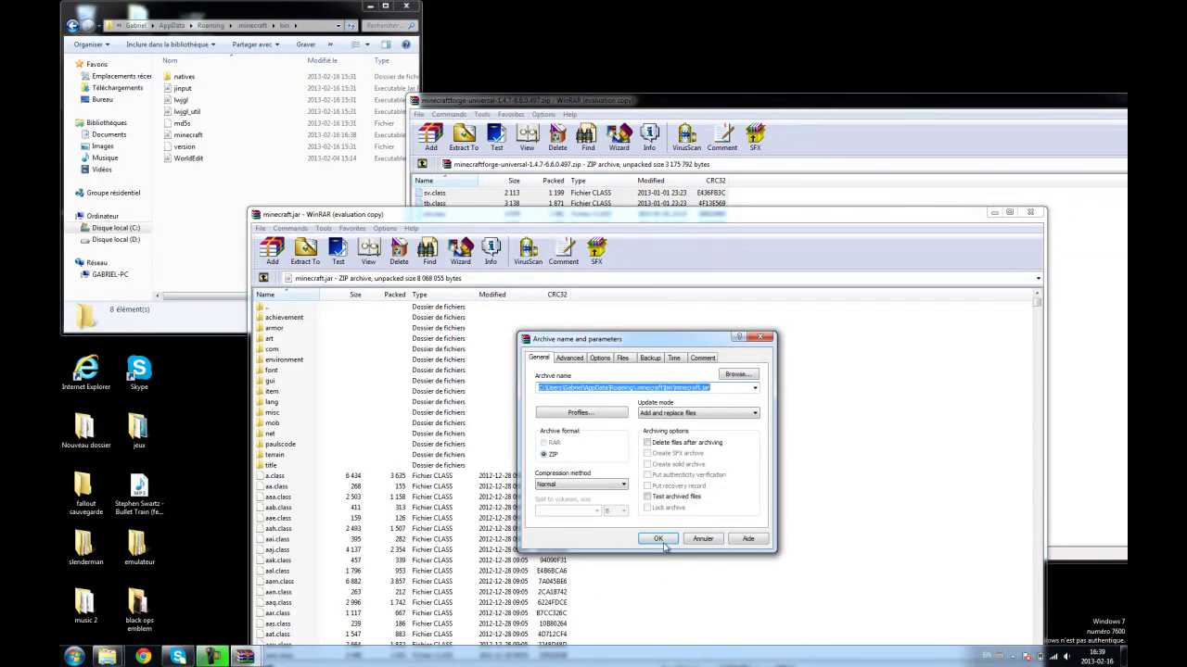
pyautogui.click(658, 540)
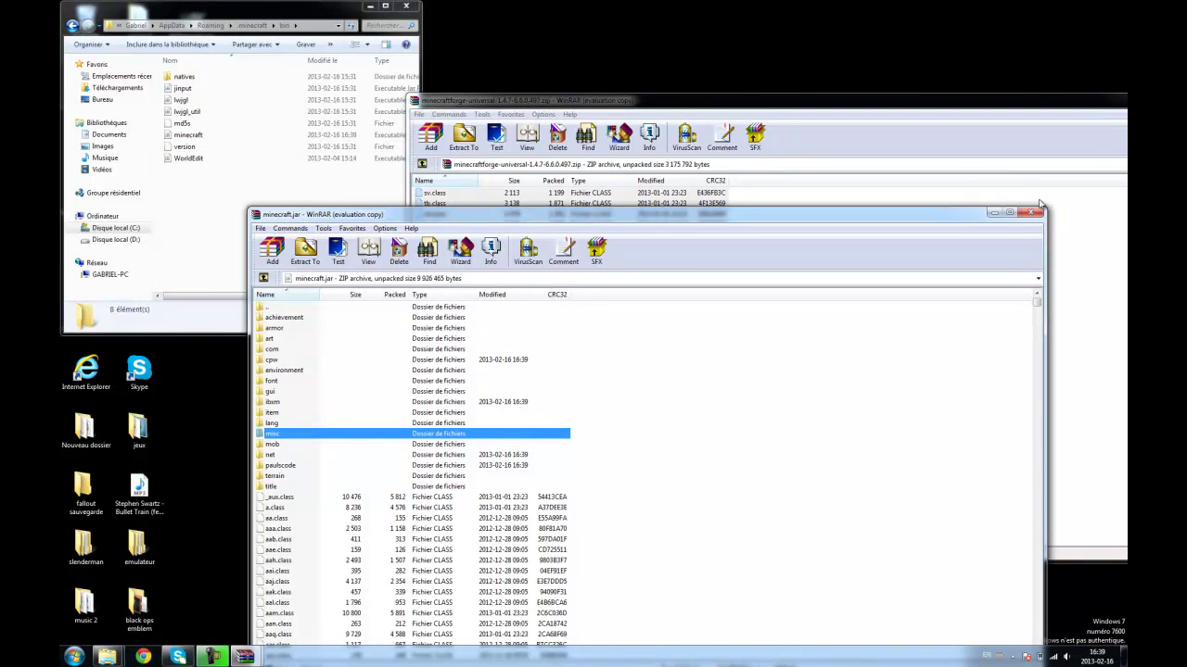
# Close the Forge and minecraft.jar archive windows and return from bin to the .minecraft folder
pyautogui.click(1084, 155)
pyautogui.moveTo(1063, 106); pyautogui.dragTo(859, 84)
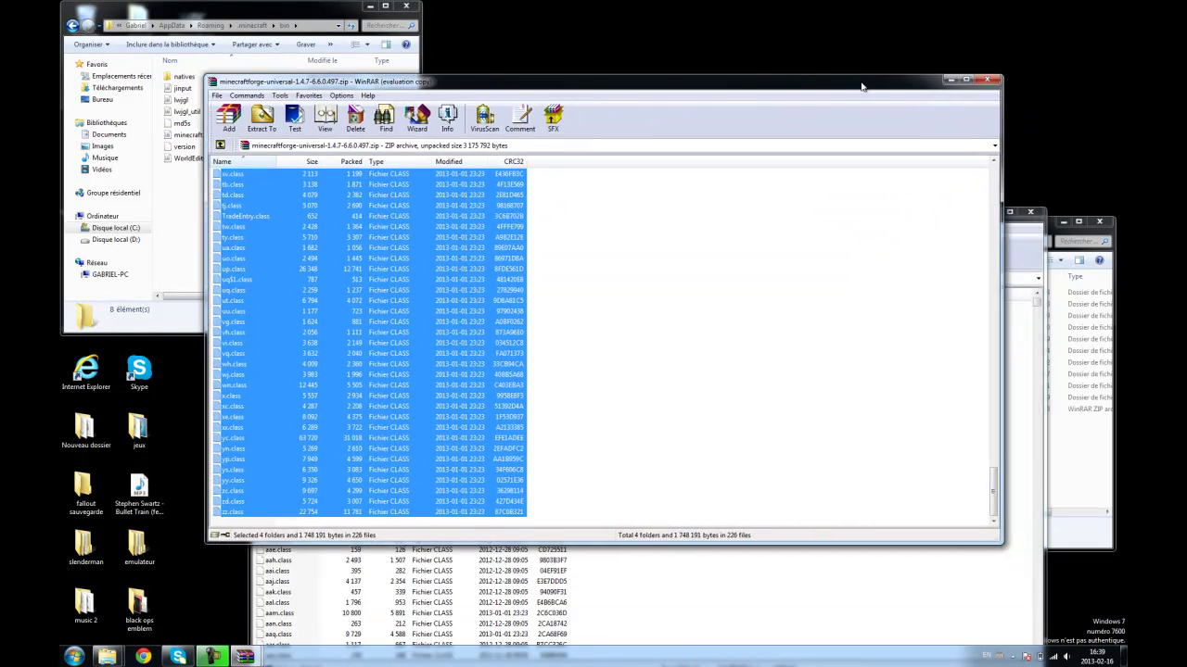
pyautogui.click(988, 80)
pyautogui.click(1029, 211)
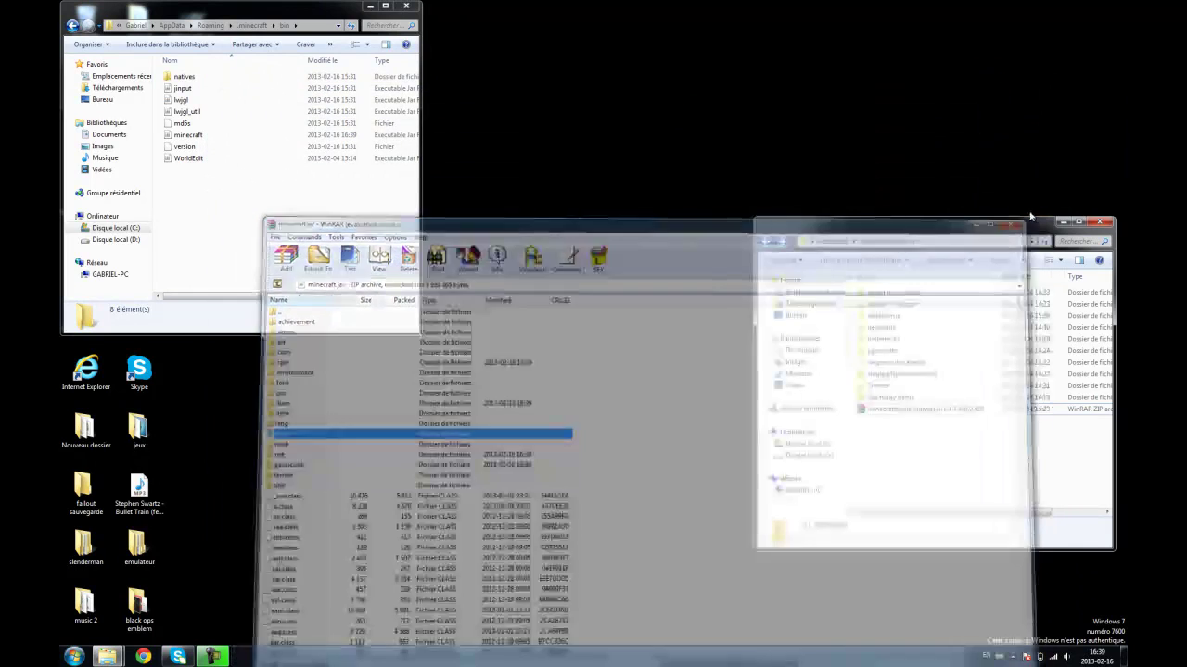
pyautogui.click(73, 26)
pyautogui.click(88, 26)
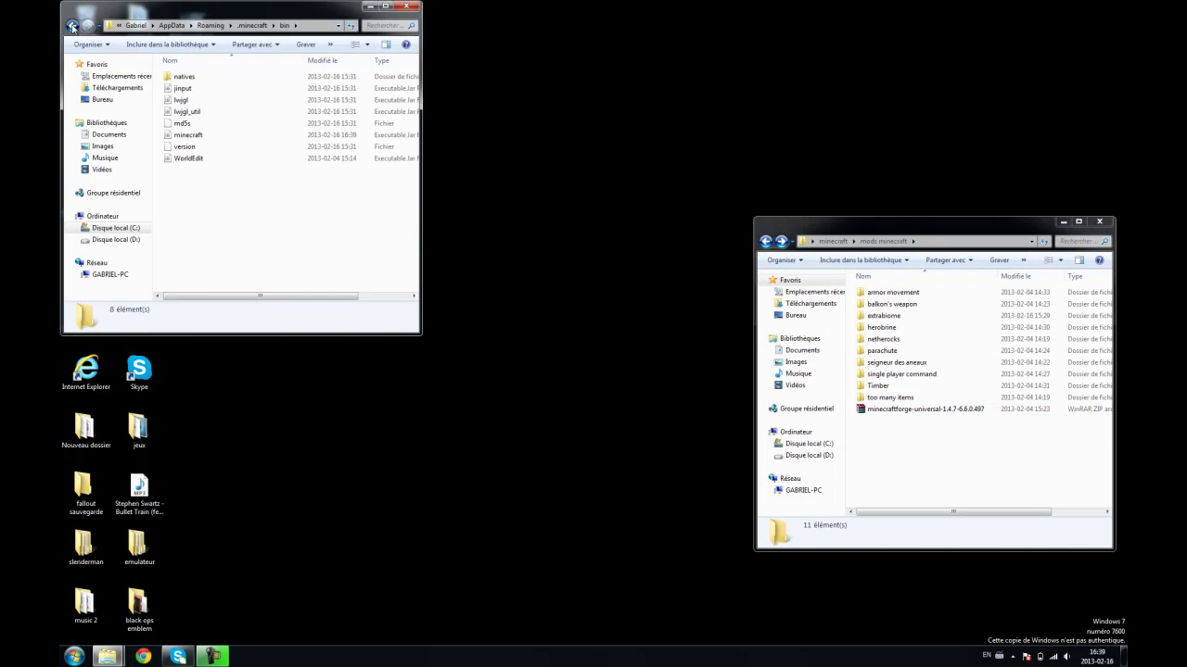
pyautogui.click(72, 26)
pyautogui.press('super')
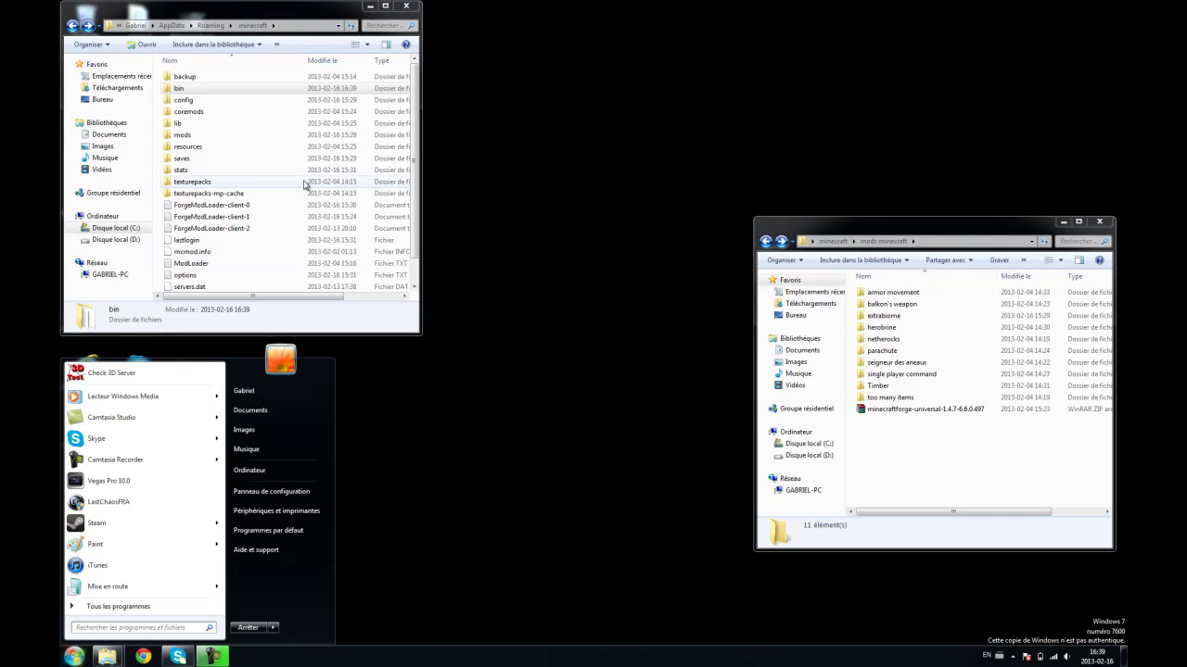
pyautogui.click(199, 116)
pyautogui.click(186, 137)
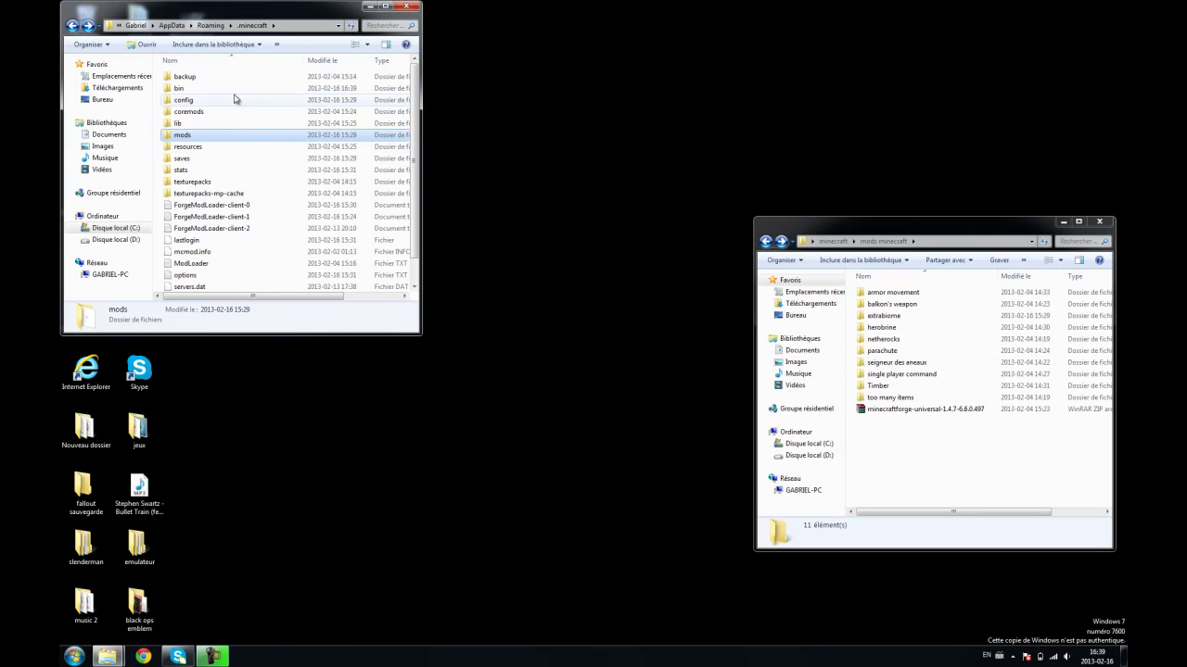
pyautogui.rightClick(161, 105)
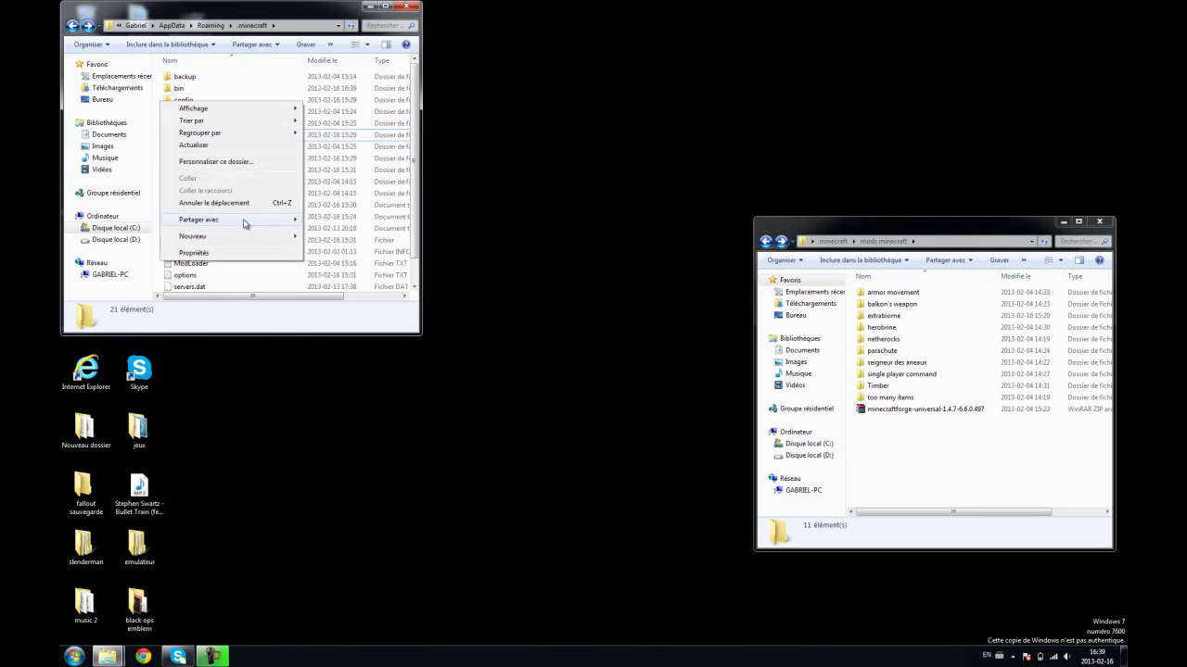
pyautogui.moveTo(287, 243)
pyautogui.click(334, 169)
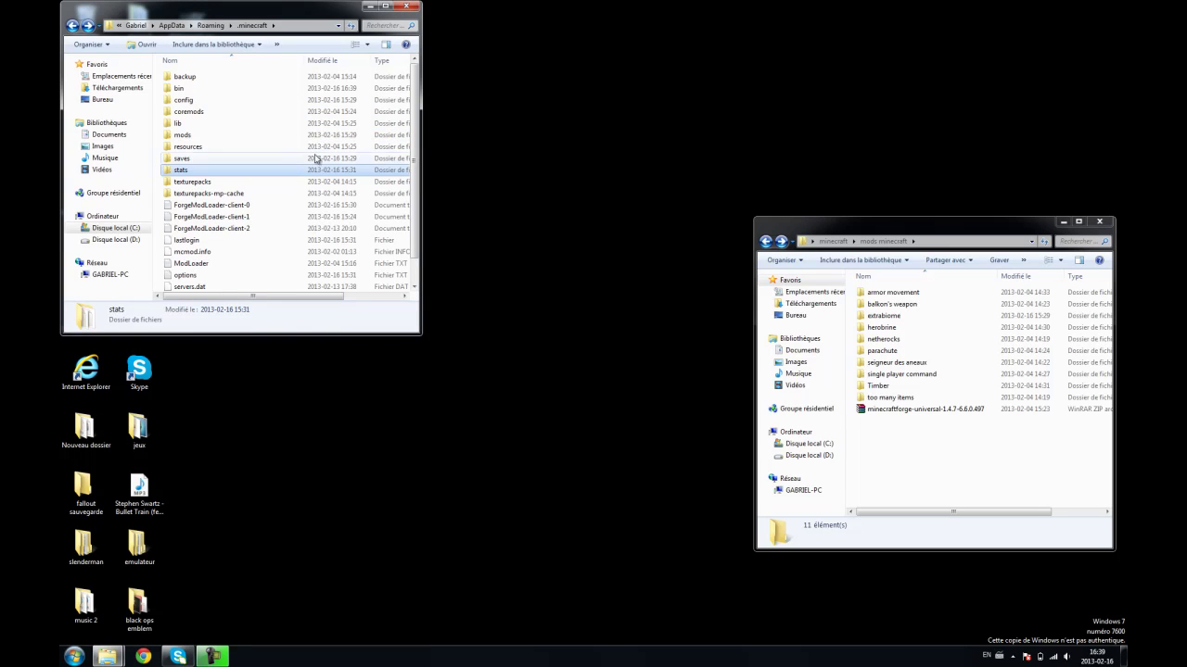
# Open the mods folder inside .minecraft and inspect the ExtrabiomesXL-universal-1.4.7-3.9.0 jar file
pyautogui.doubleClick(240, 136)
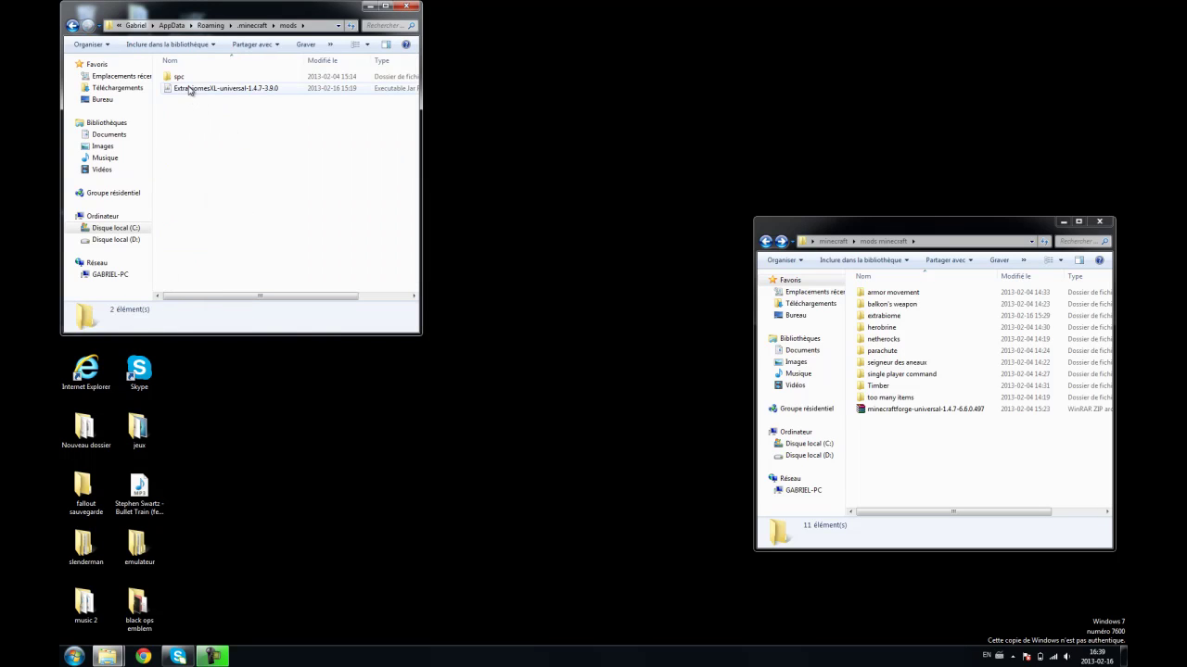
pyautogui.moveTo(188, 89); pyautogui.dragTo(244, 106)
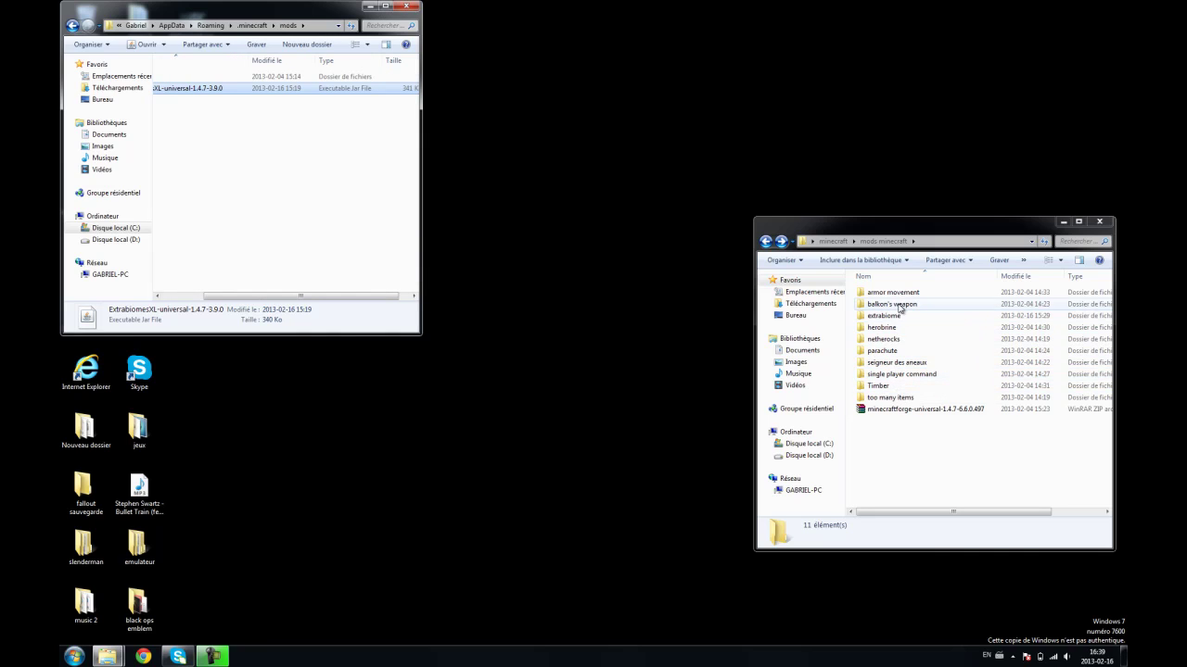
pyautogui.click(314, 237)
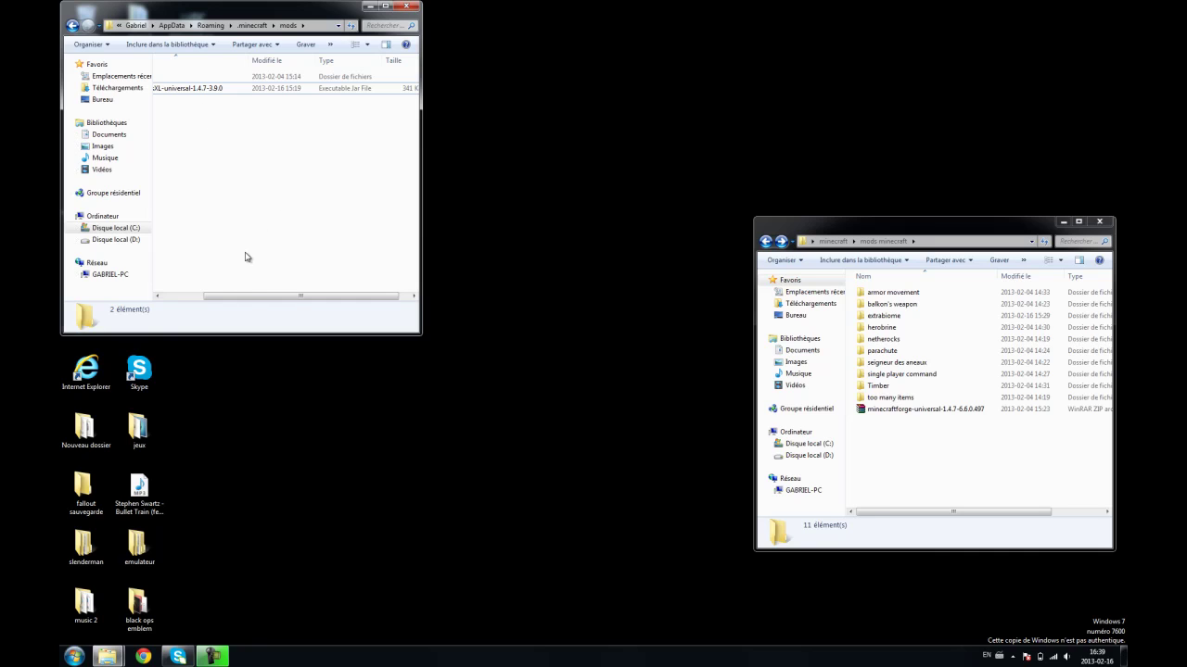
pyautogui.moveTo(233, 294); pyautogui.dragTo(185, 295)
# Move the ExtrabiomesXL-universal-1.4.7-3.9.0 jar out to the mods minecraft folder and back into the mods folder of .minecraft
pyautogui.moveTo(245, 89); pyautogui.dragTo(890, 450)
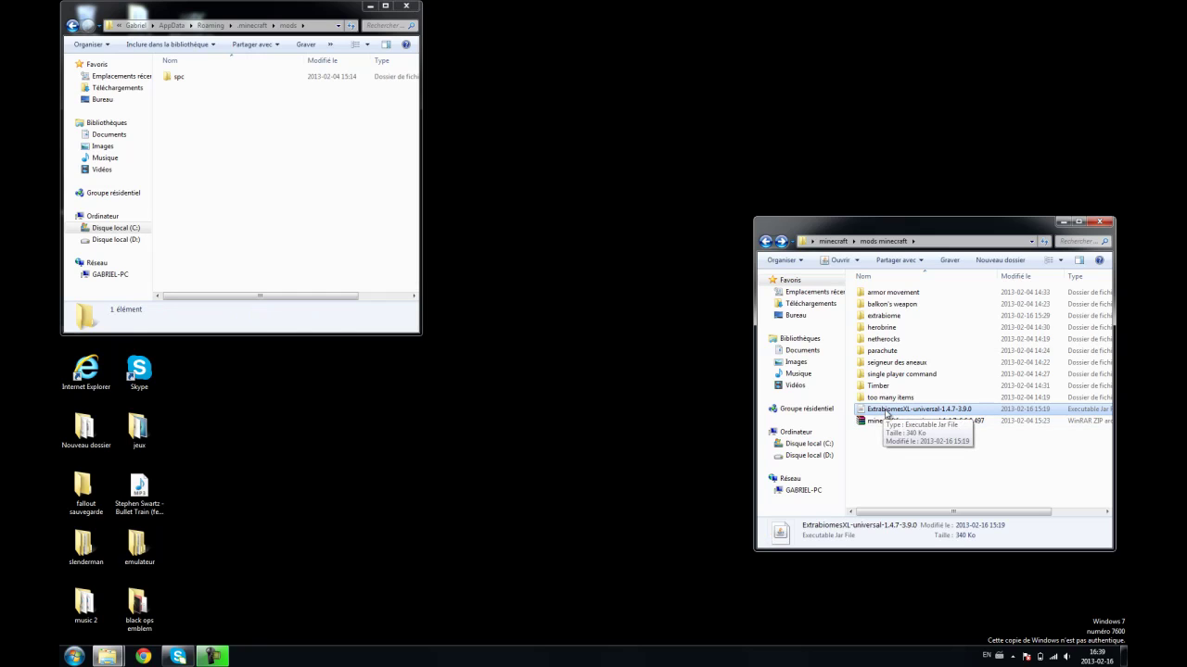
pyautogui.moveTo(888, 413); pyautogui.dragTo(209, 163)
pyautogui.click(73, 27)
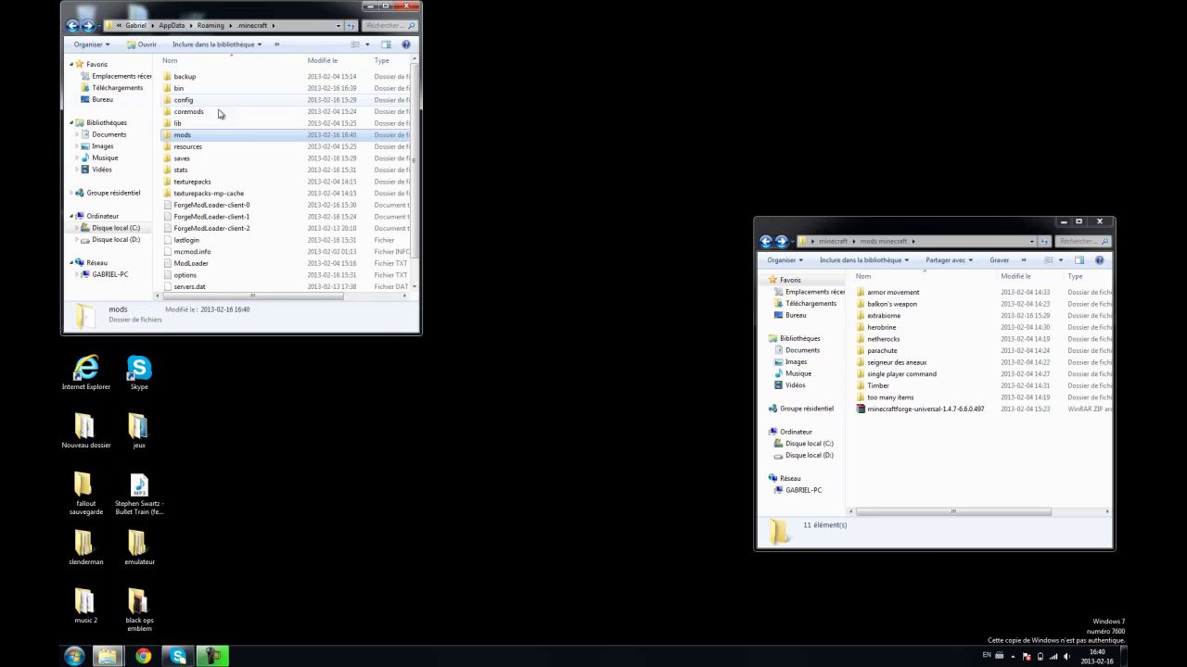
# Check the contents of the mods folder in .minecraft and close both open folder windows
pyautogui.doubleClick(215, 131)
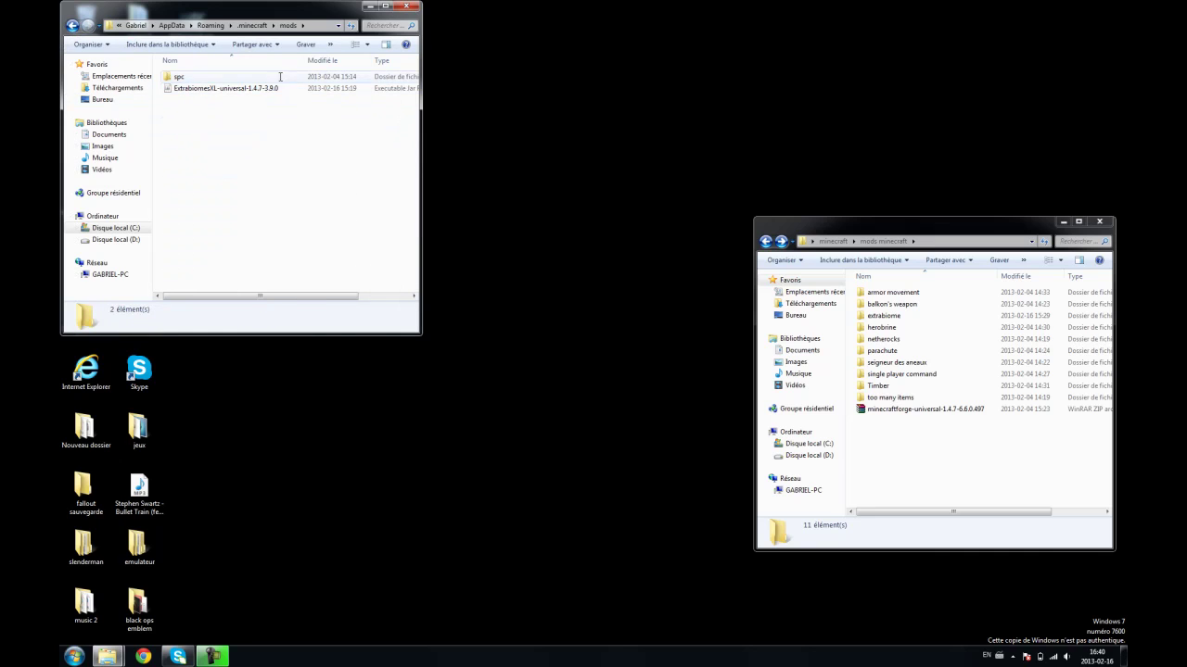
pyautogui.click(407, 7)
pyautogui.click(1098, 222)
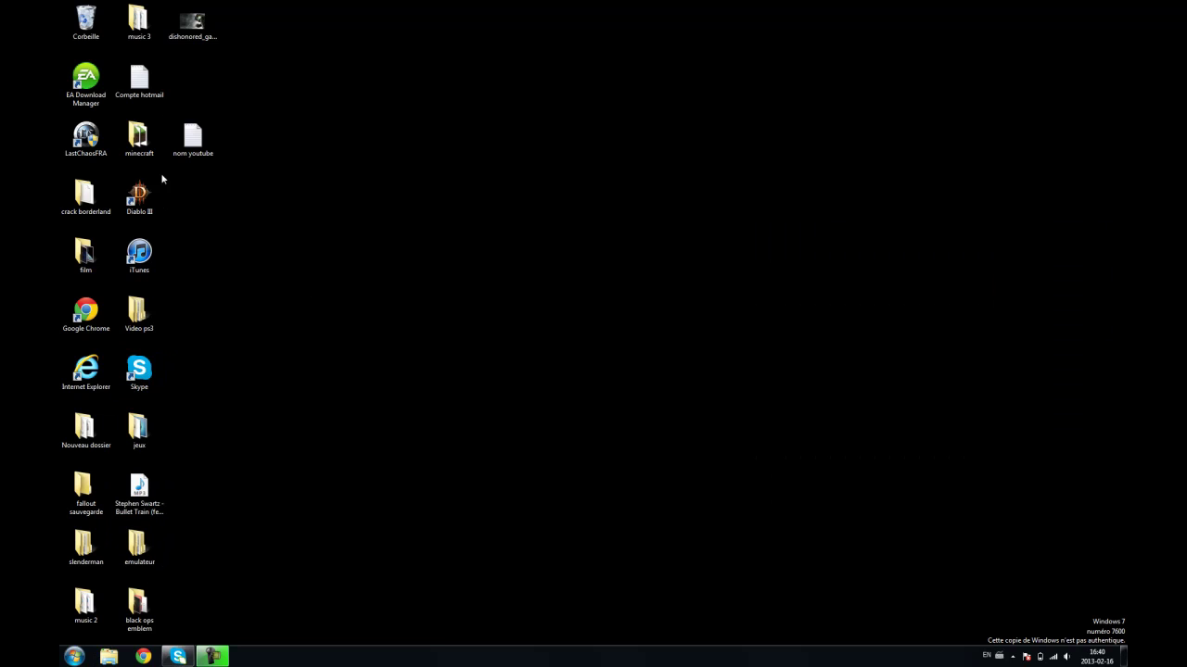
# Run the Minecraft application from the desktop minecraft folder, allow it to execute, and log in with the remembered account
pyautogui.doubleClick(139, 137)
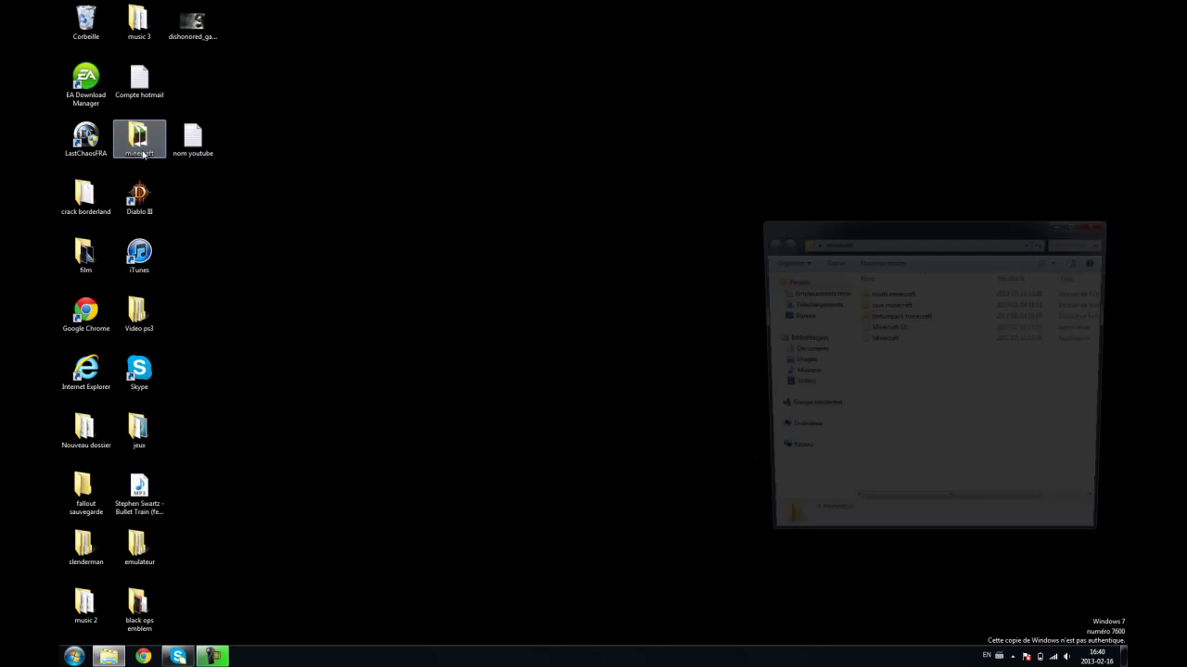
pyautogui.doubleClick(880, 339)
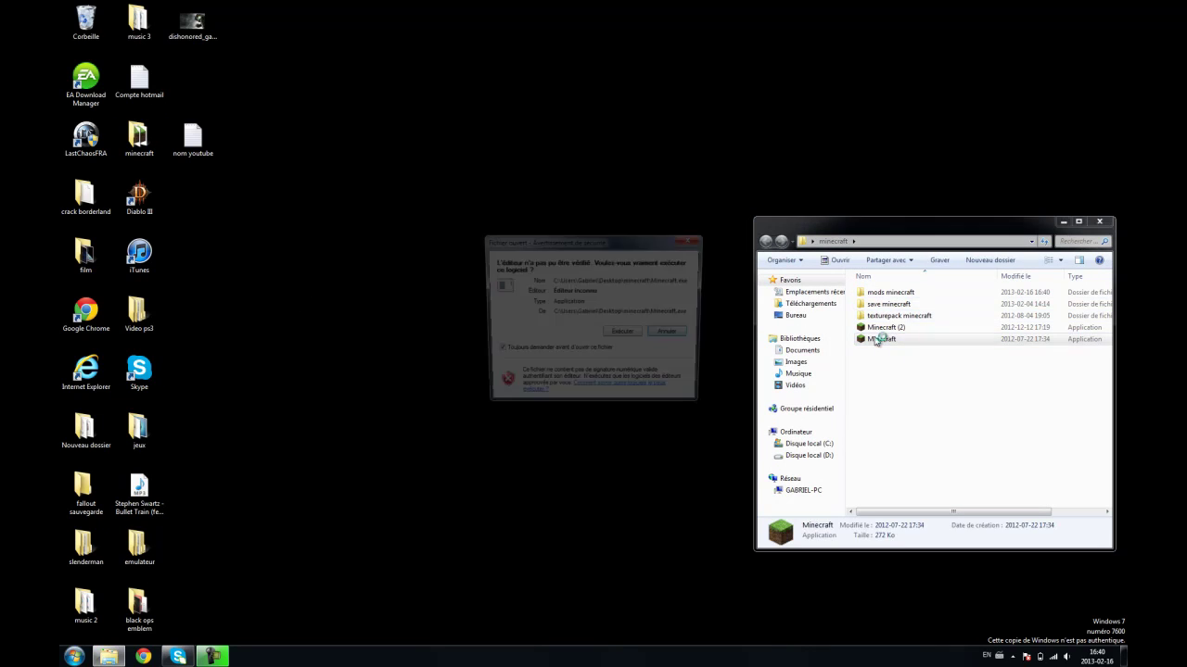
pyautogui.click(614, 333)
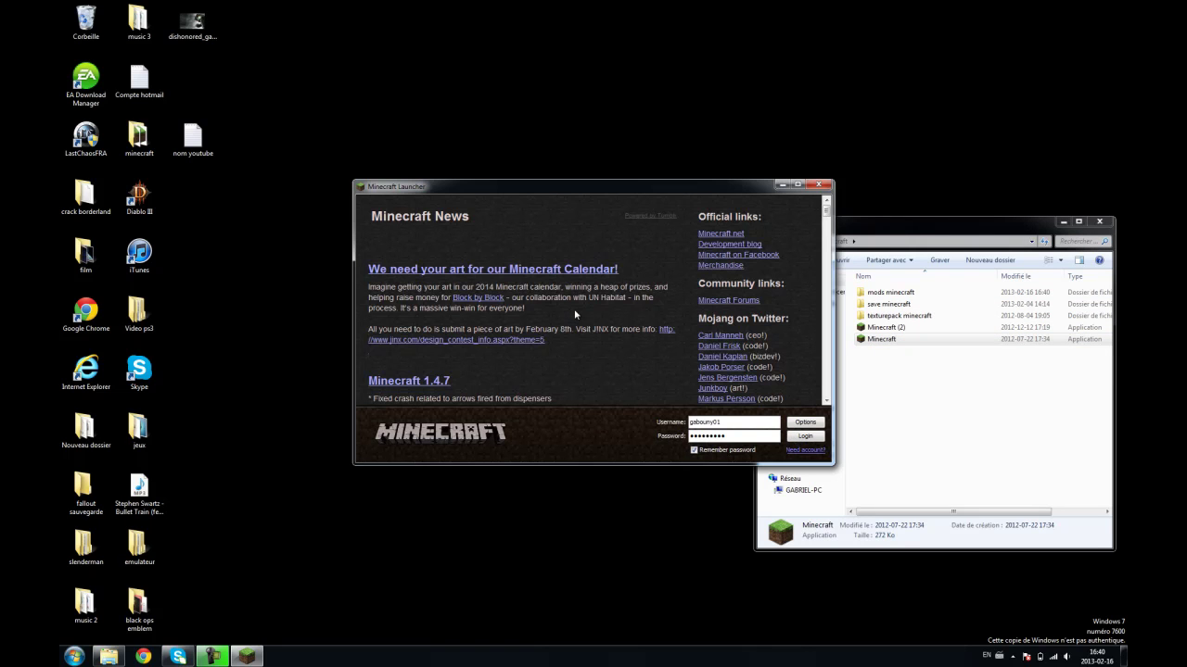
pyautogui.click(804, 440)
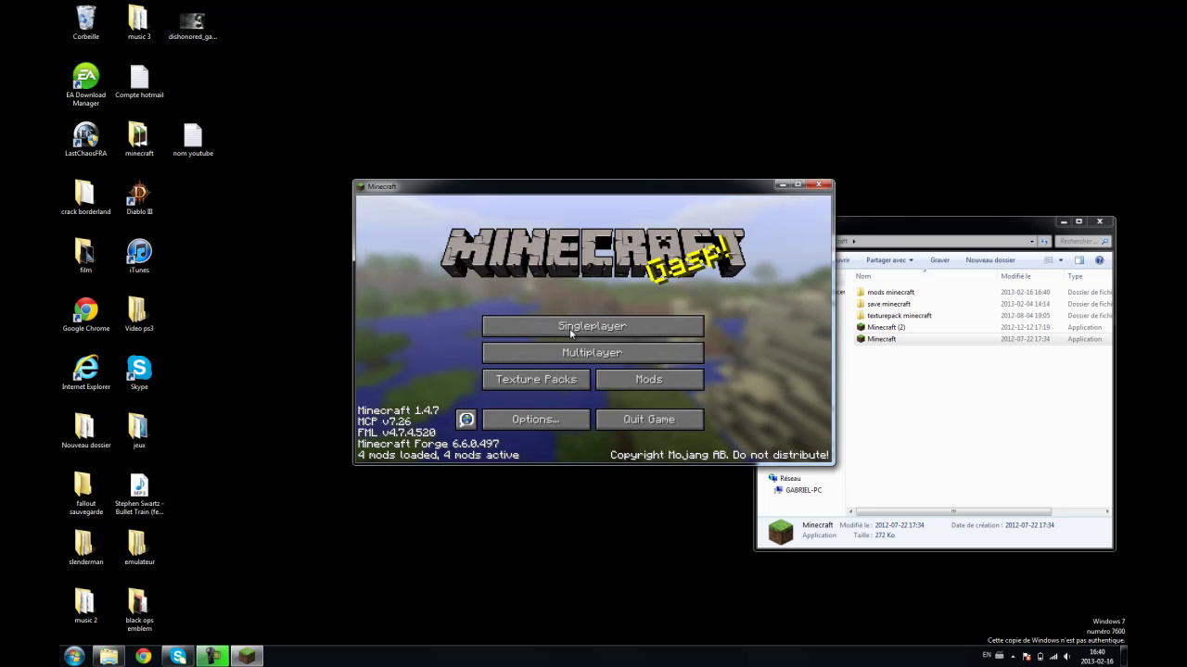
# Load the singleplayer survival save New World dated 13-02-16 15:30, accepting the confirmation prompt
pyautogui.click(569, 327)
pyautogui.click(522, 288)
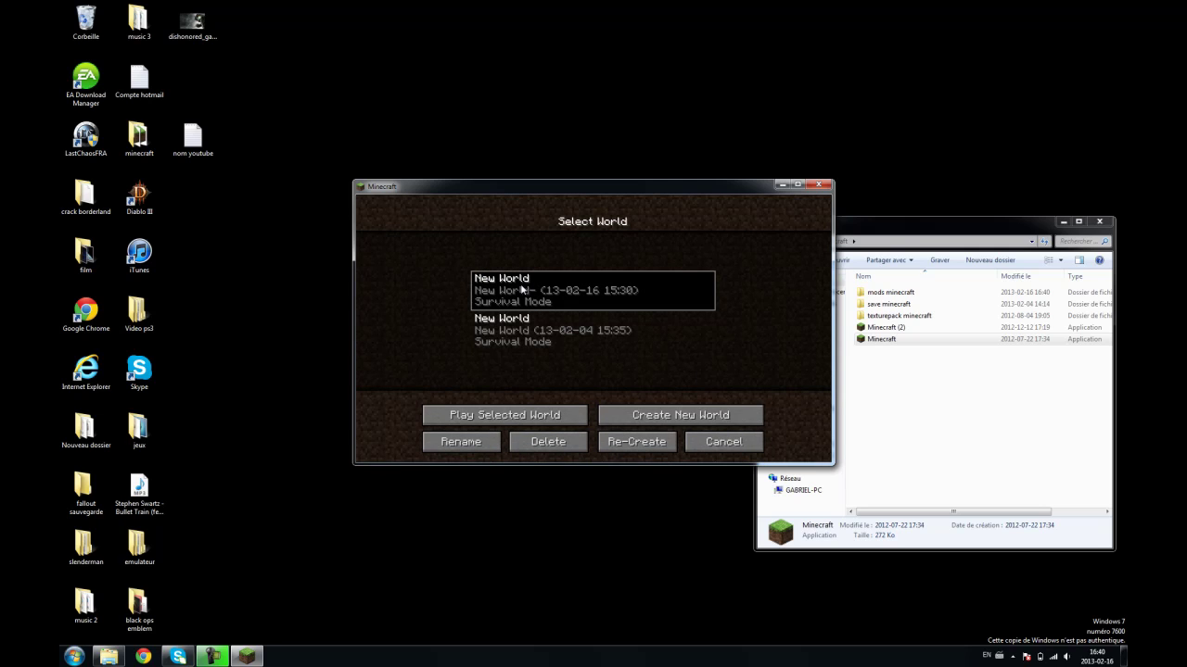
pyautogui.doubleClick(522, 290)
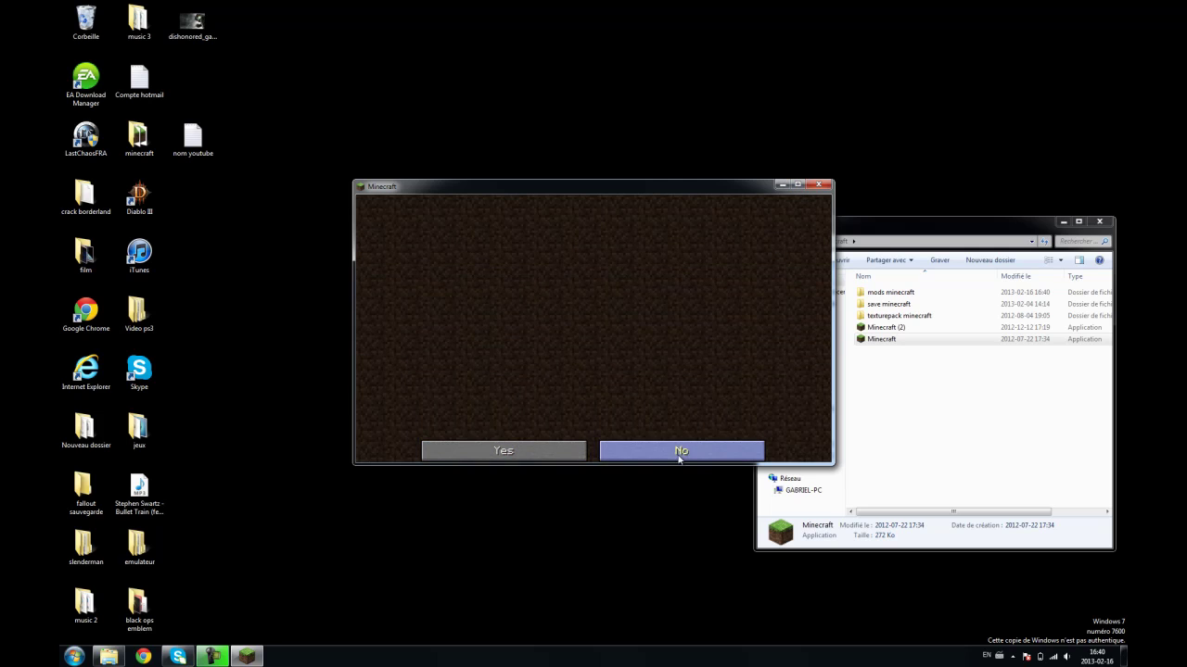
pyautogui.click(519, 448)
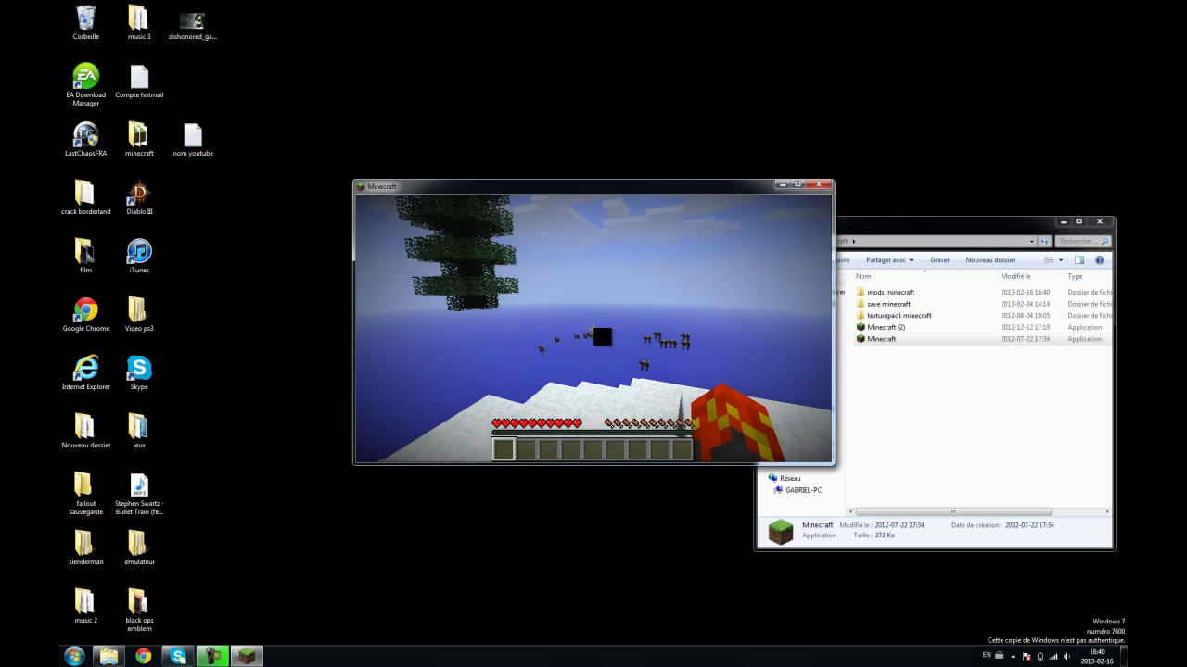
# Bring up the inventory to free the pointer, maximize the Minecraft window, and resume the game
pyautogui.moveTo(594, 329)
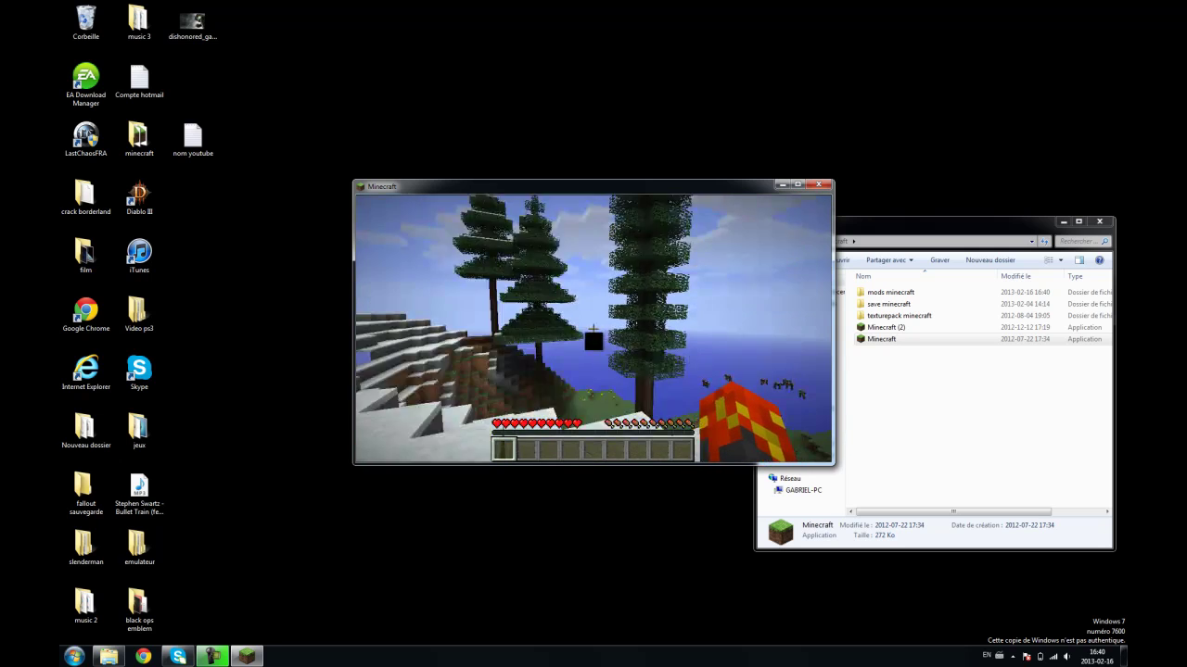
pyautogui.press('e')
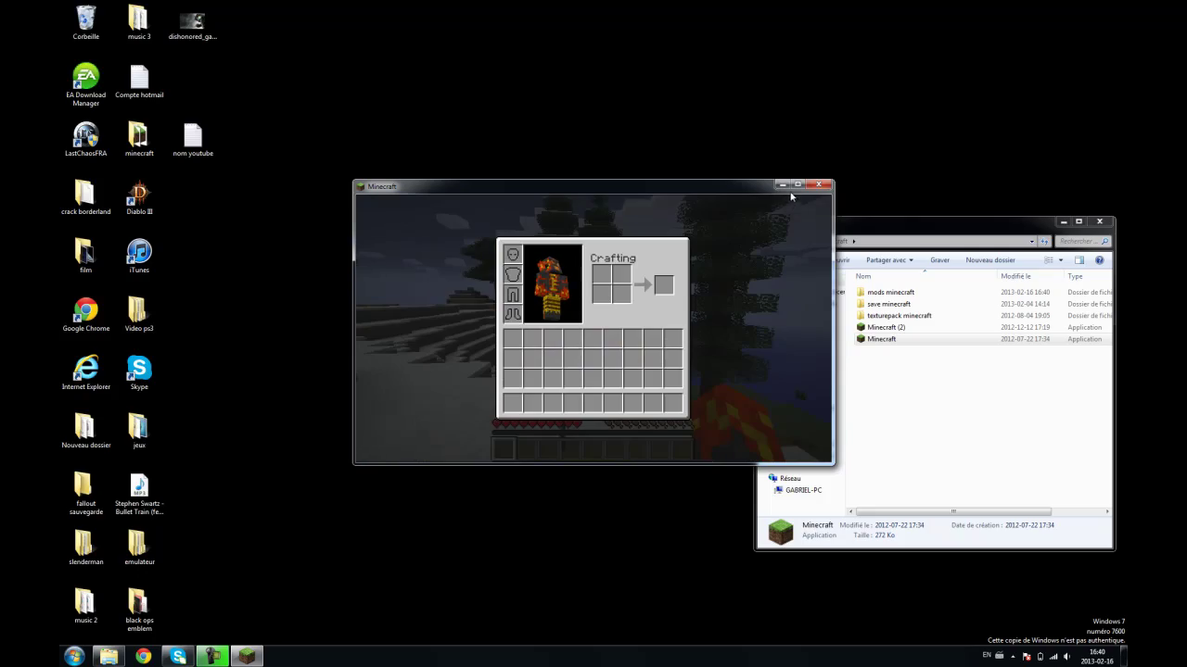
pyautogui.click(798, 184)
pyautogui.press('e')
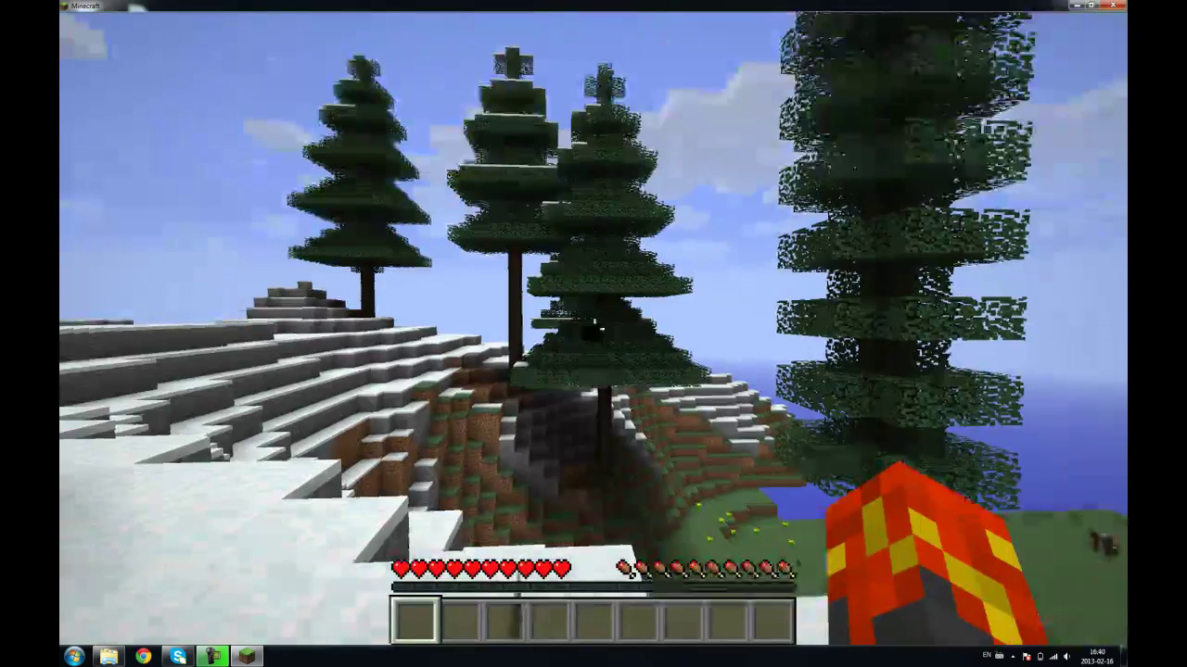
# Walk across the snowy hills of the world and examine the trees and terrain for the ExtrabiomesXL biomes
pyautogui.moveTo(594, 329)
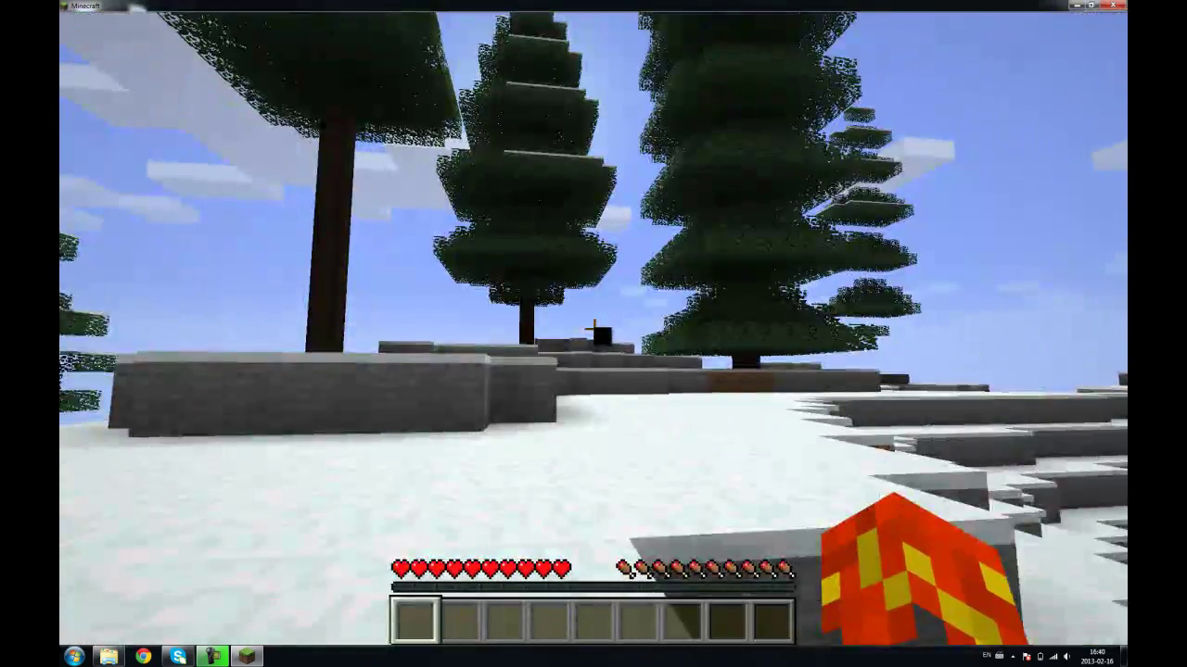
pyautogui.press('w')
pyautogui.press('space')
pyautogui.press('space')
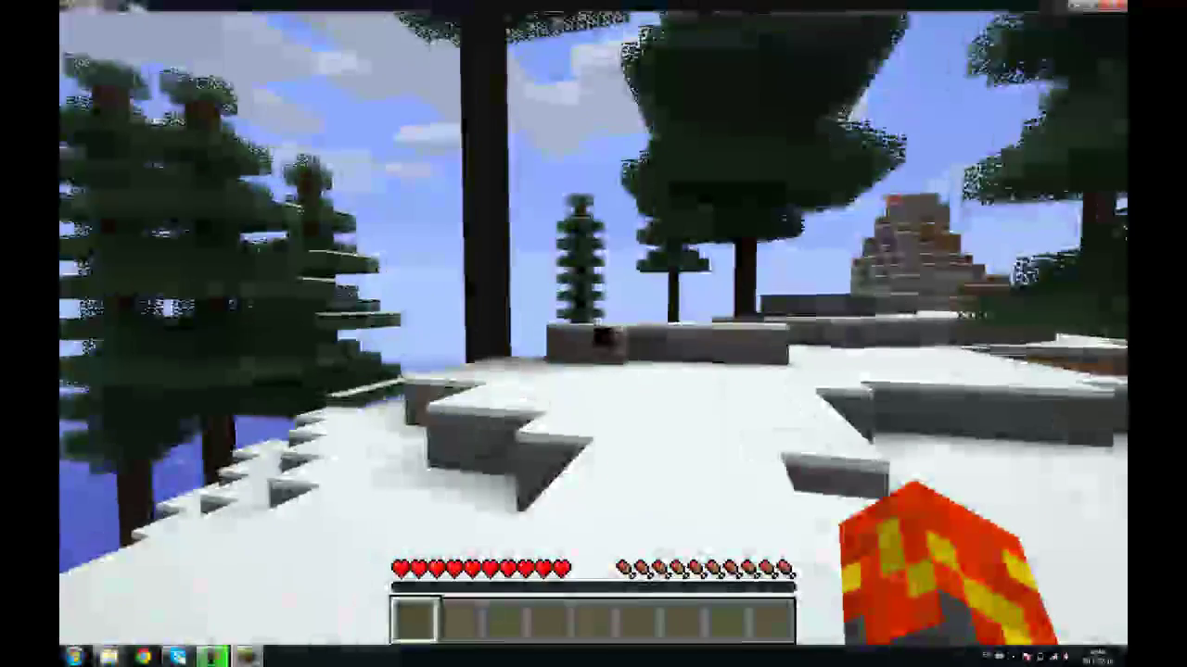
pyautogui.press('w')
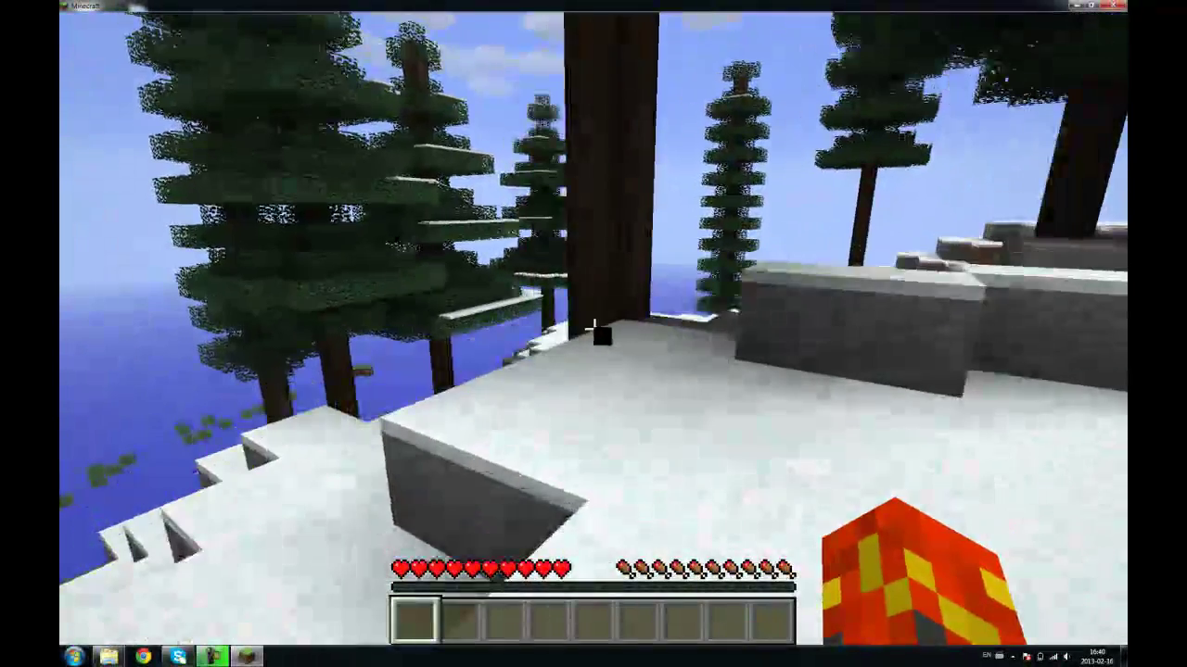
pyautogui.press('a')
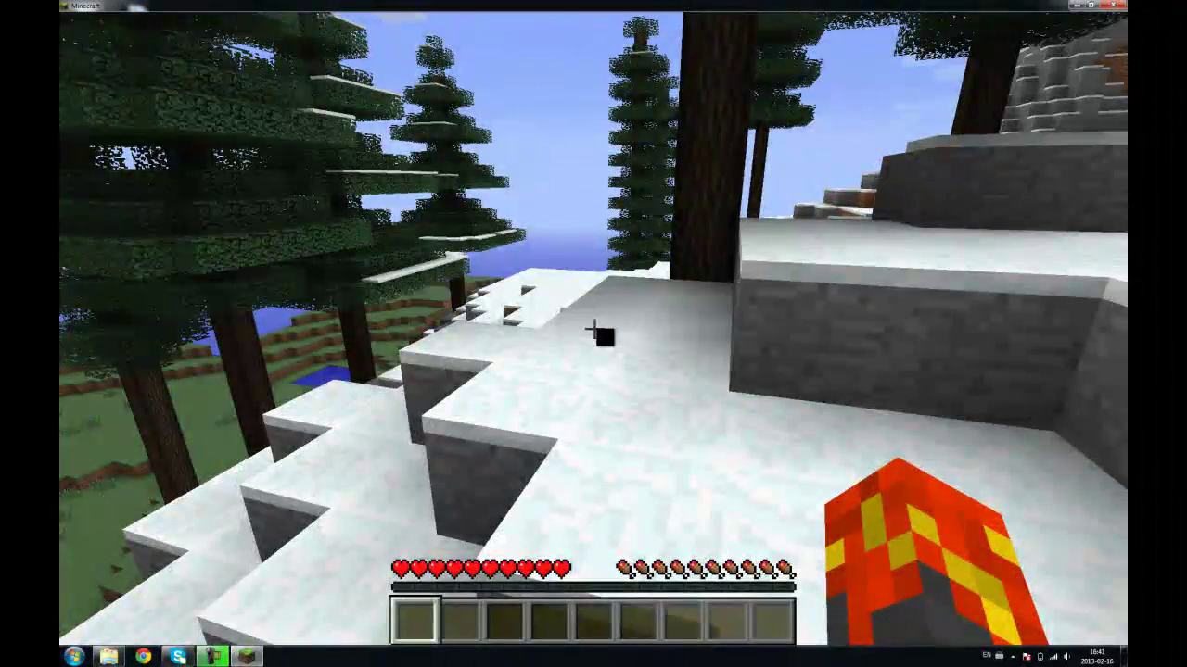
pyautogui.press('w')
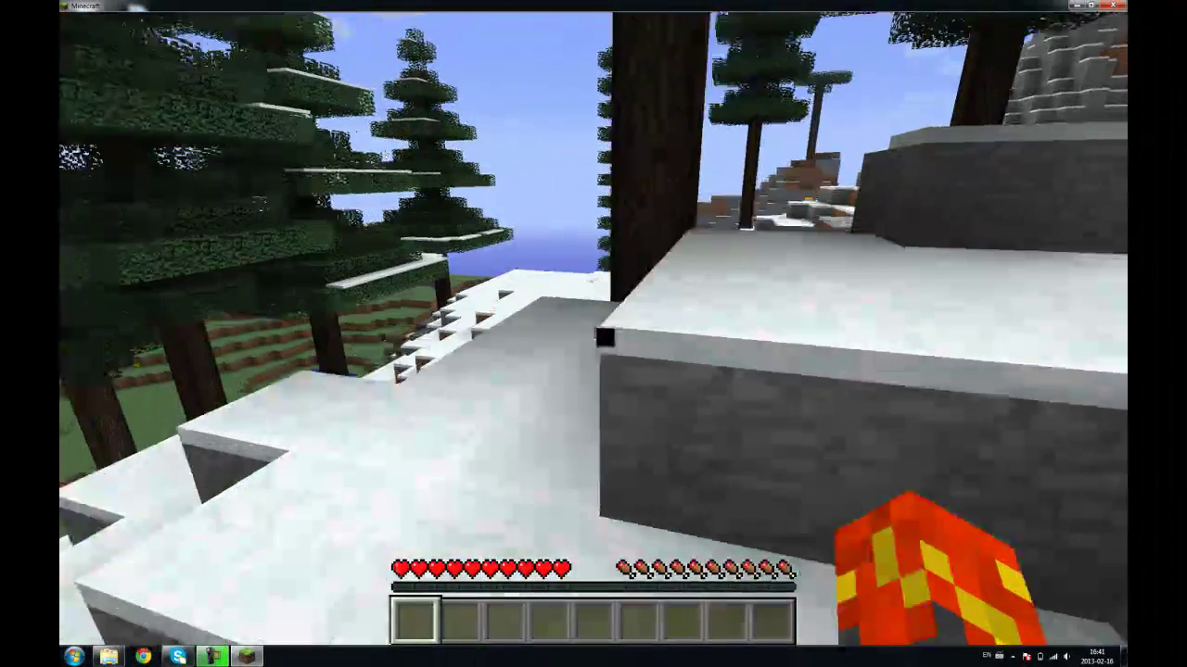
pyautogui.press('w')
pyautogui.moveTo(594, 329)
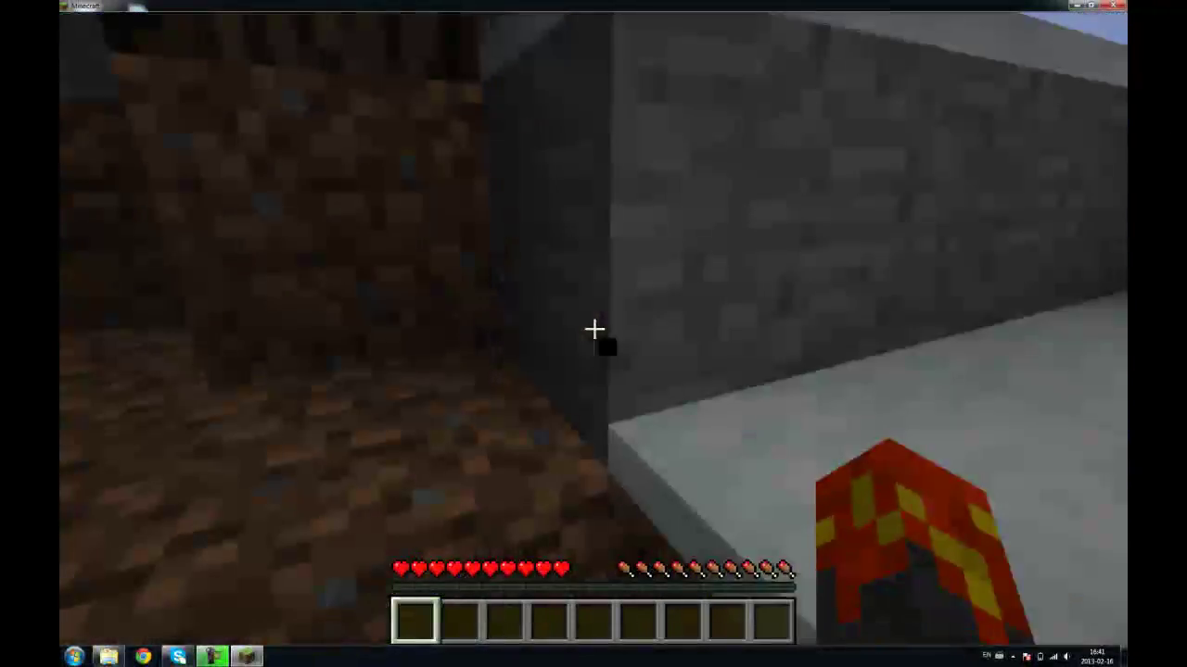
pyautogui.press('w')
pyautogui.press('space')
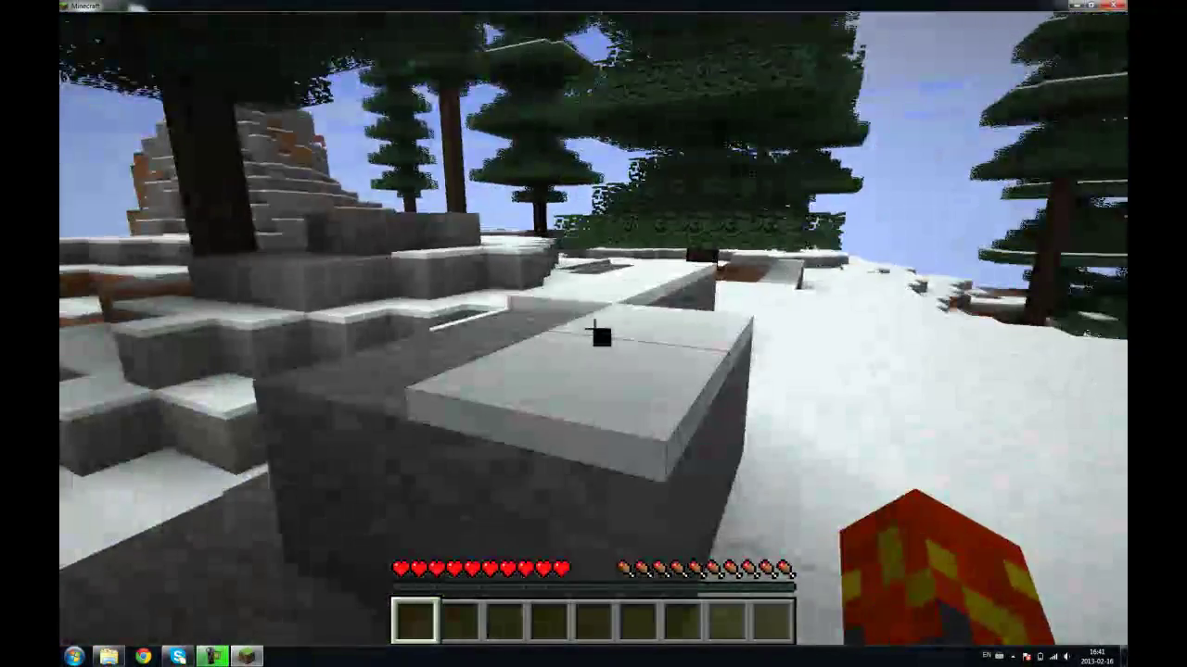
pyautogui.press('space')
pyautogui.press('w')
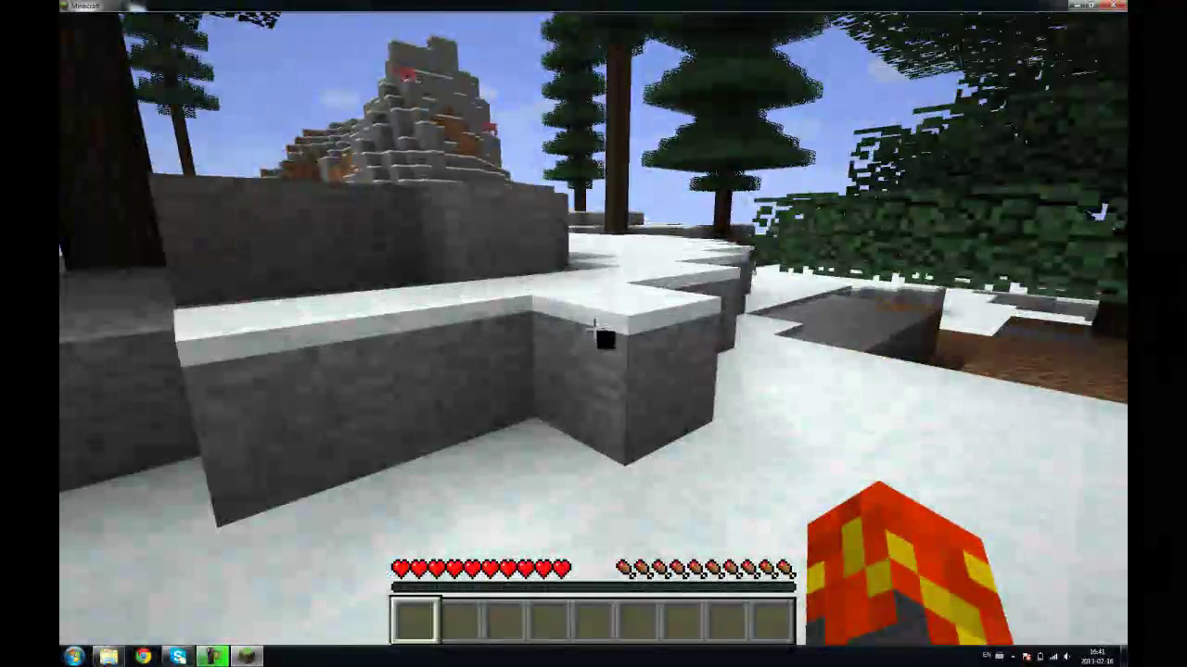
pyautogui.press('space')
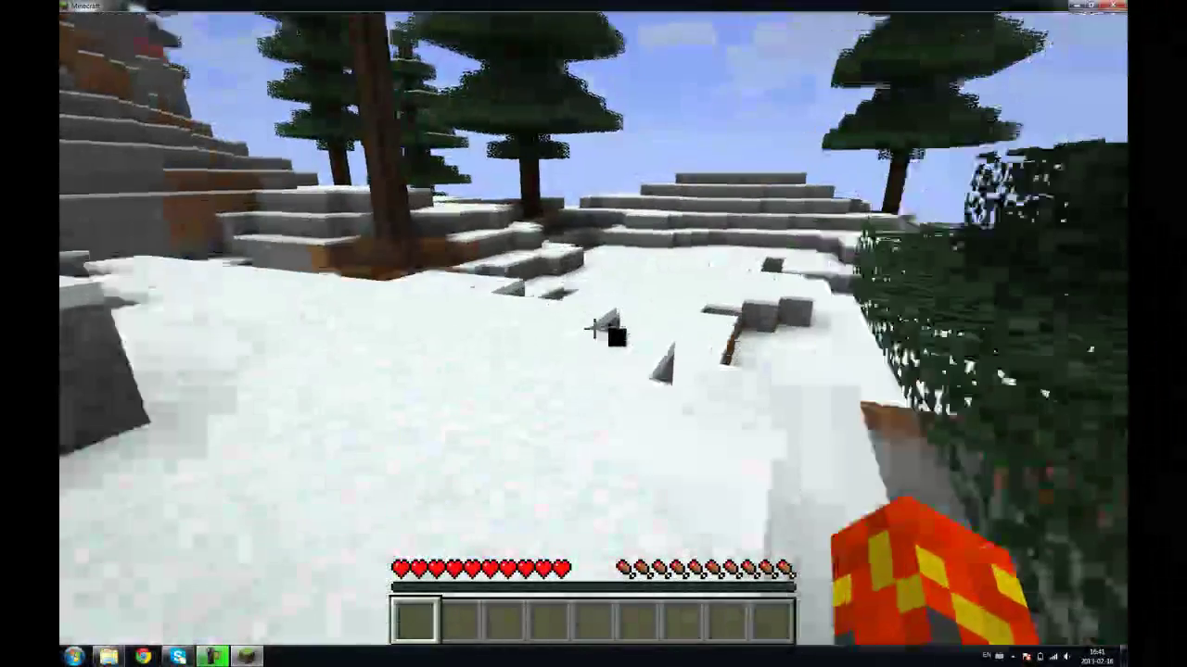
pyautogui.press('w')
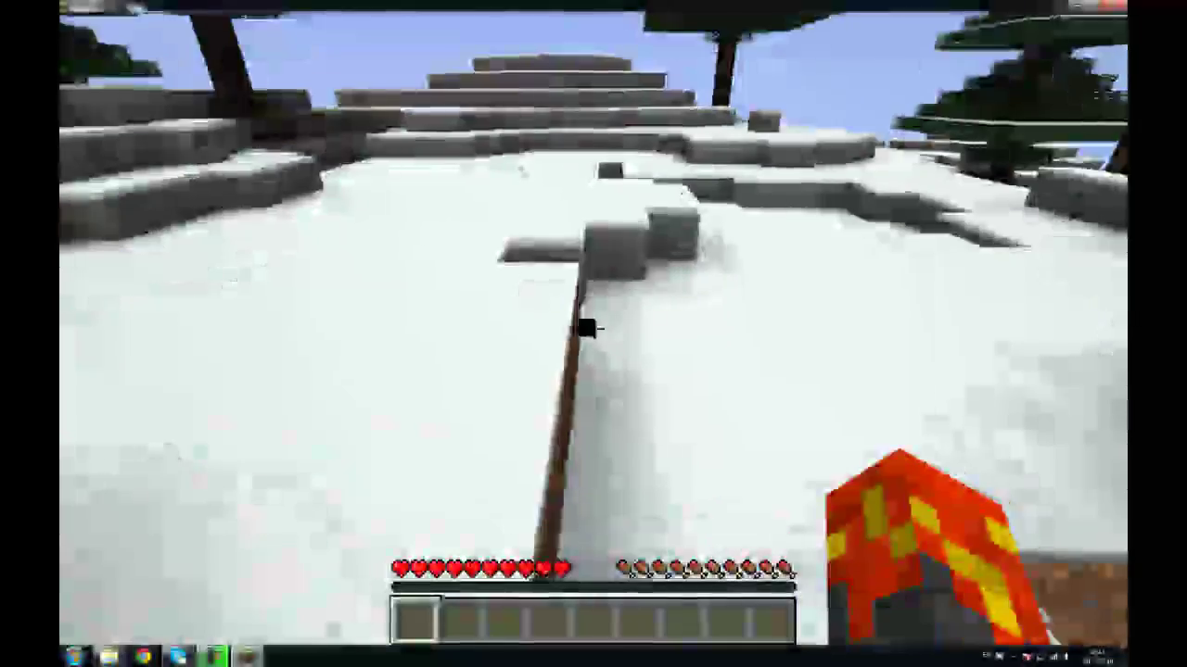
pyautogui.press('w')
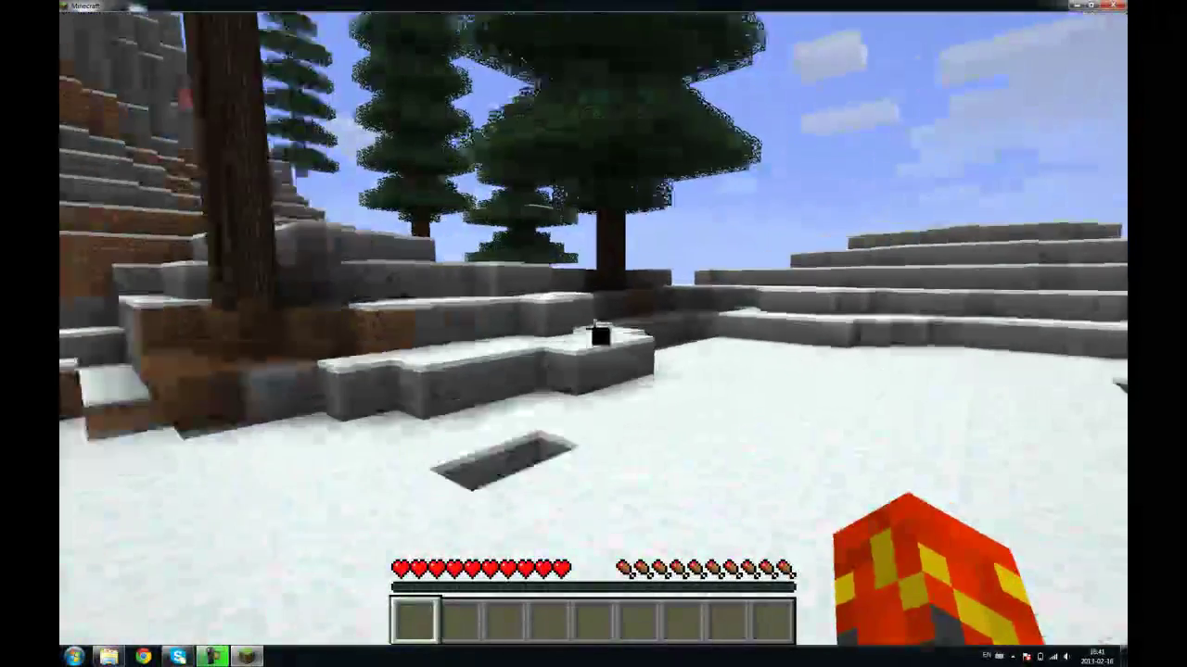
pyautogui.press('d')
pyautogui.press('w')
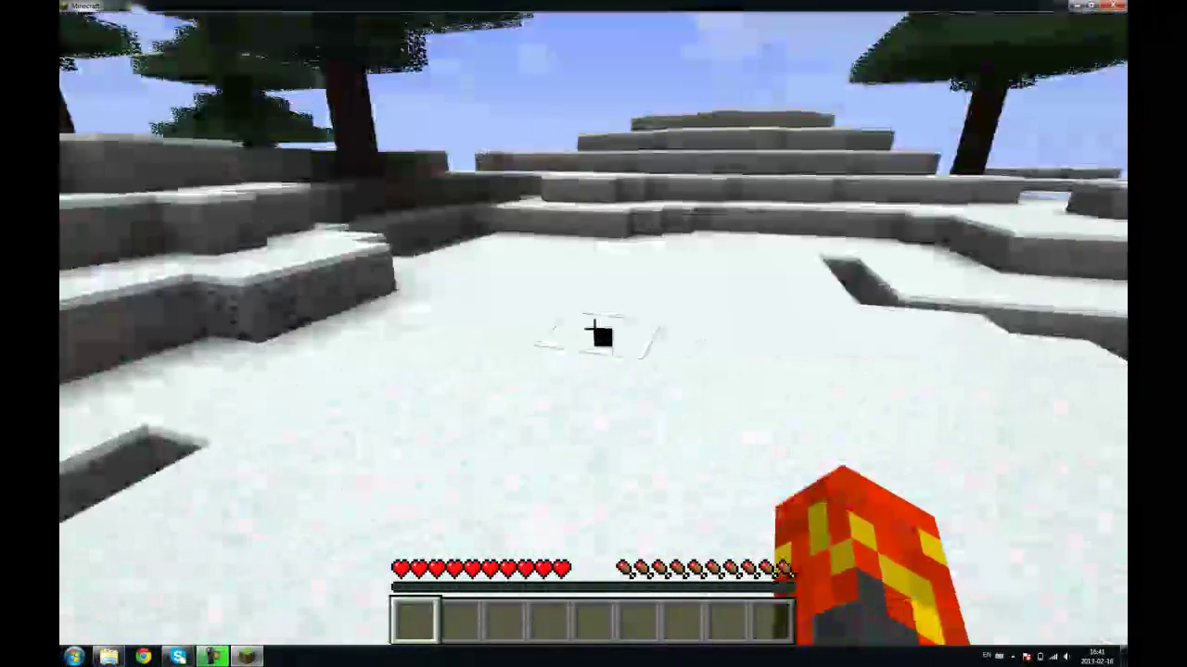
pyautogui.press('w')
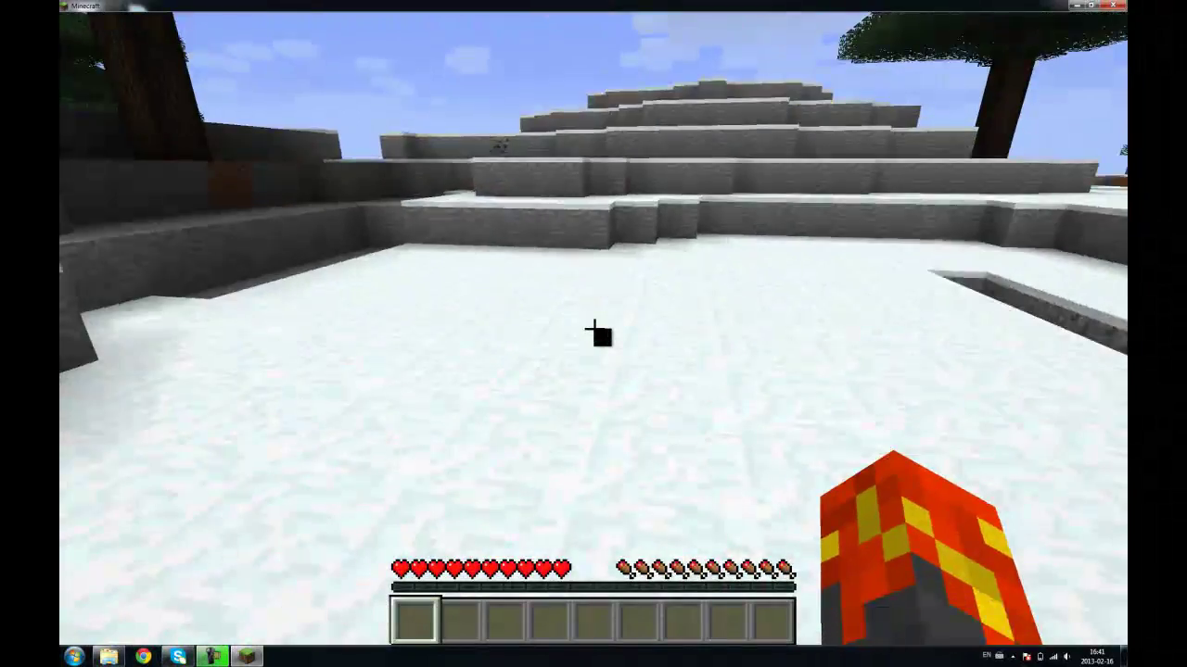
pyautogui.press('w')
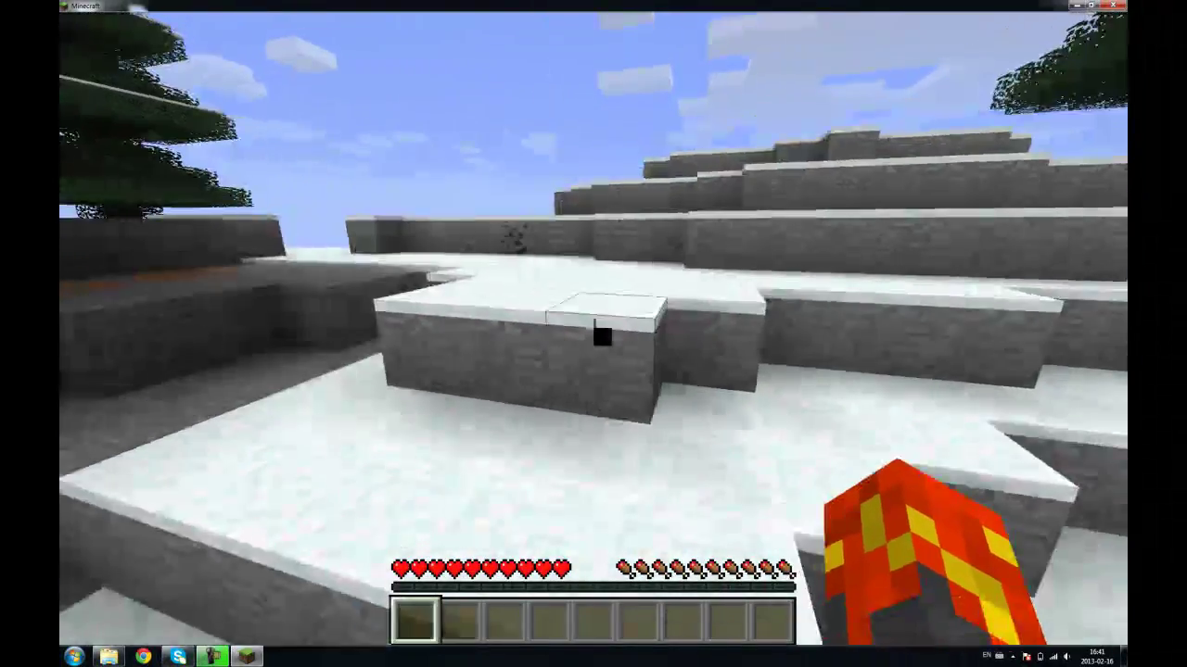
pyautogui.press('space')
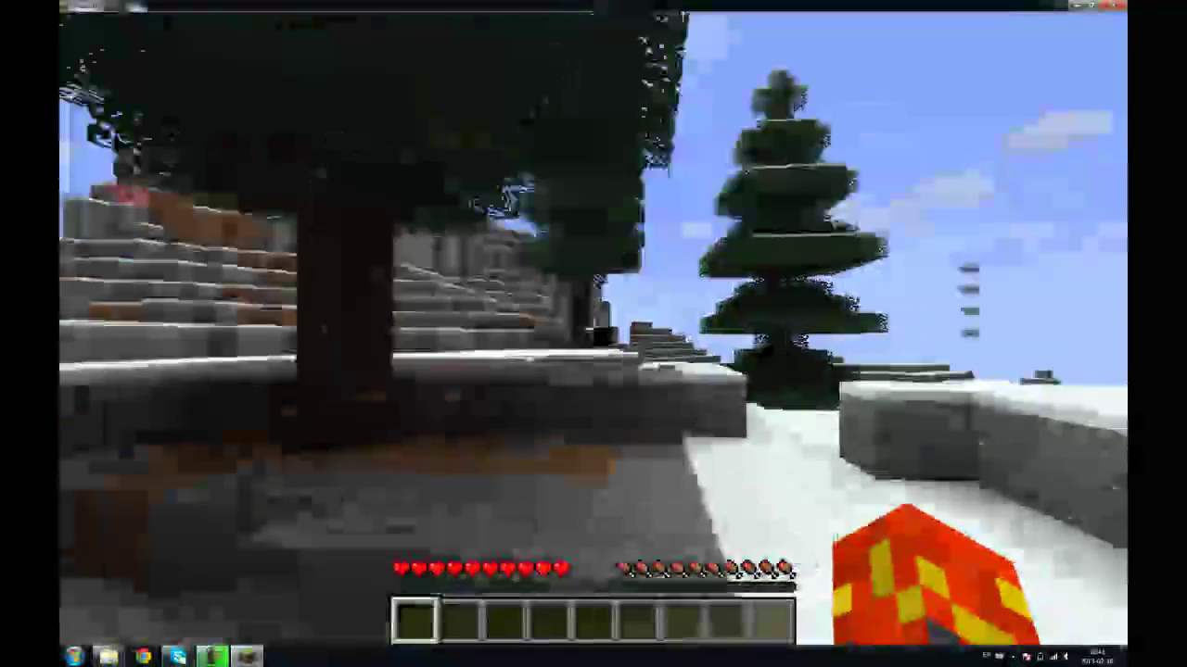
pyautogui.press('d')
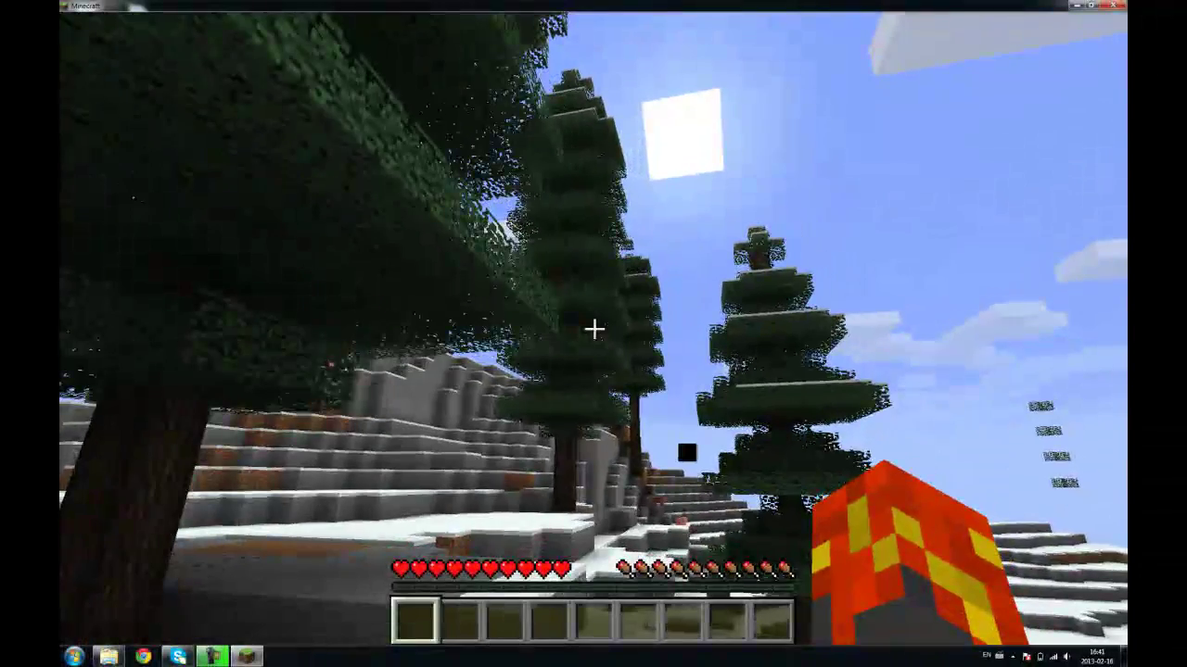
pyautogui.press('w')
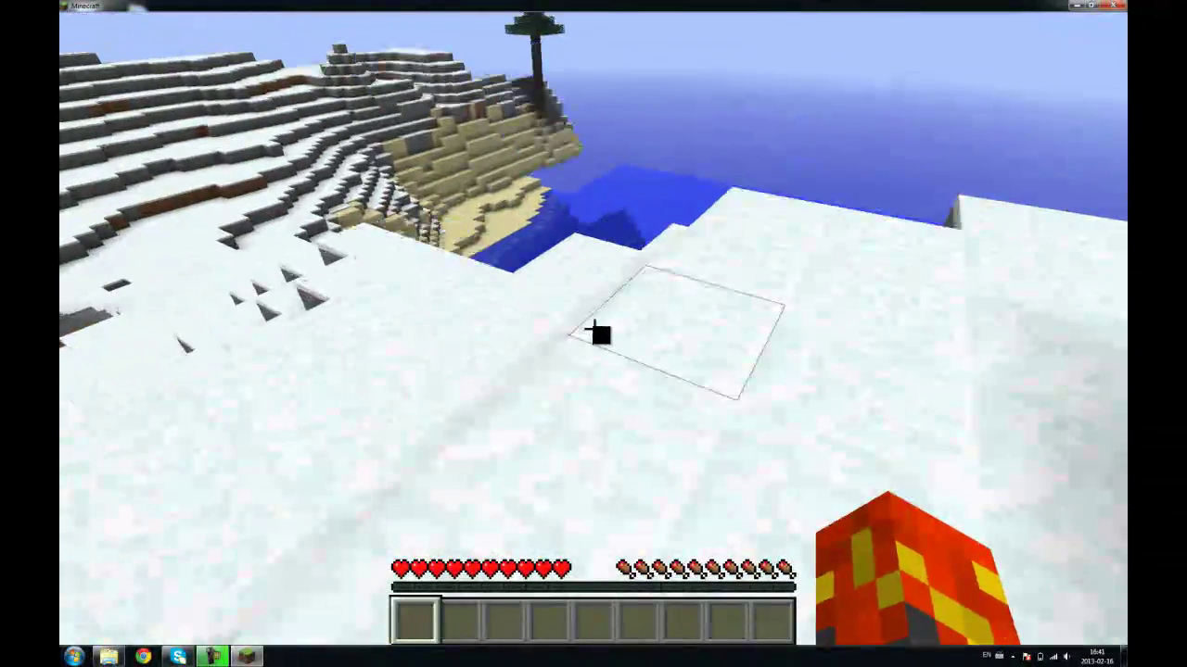
pyautogui.moveTo(598, 334)
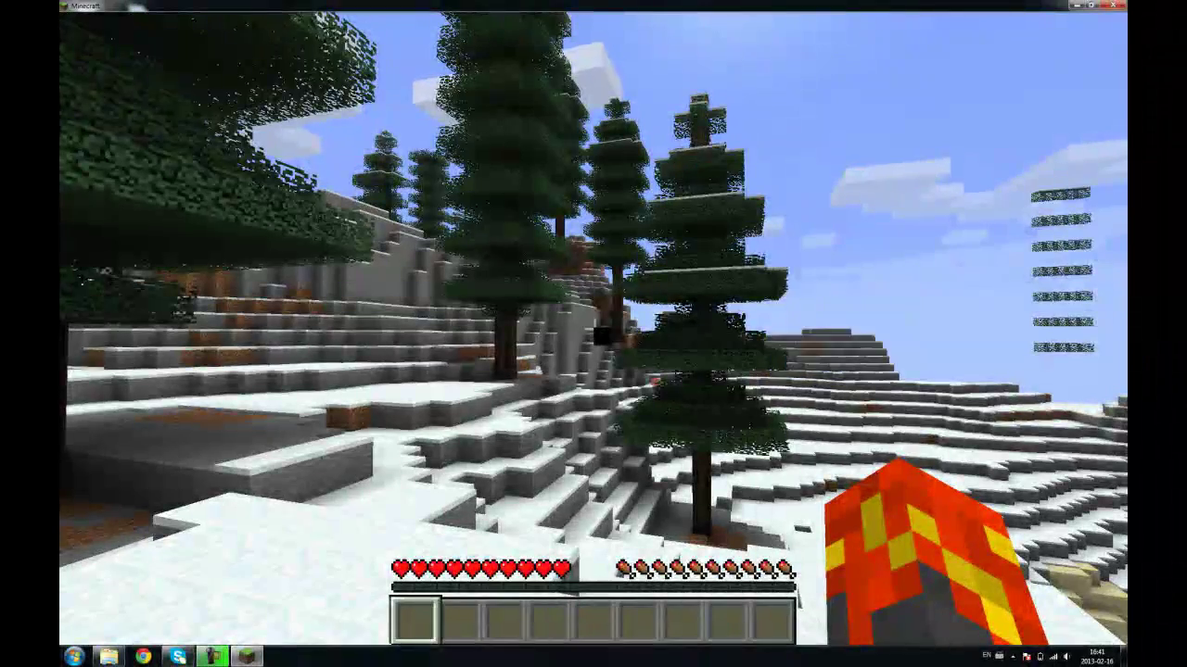